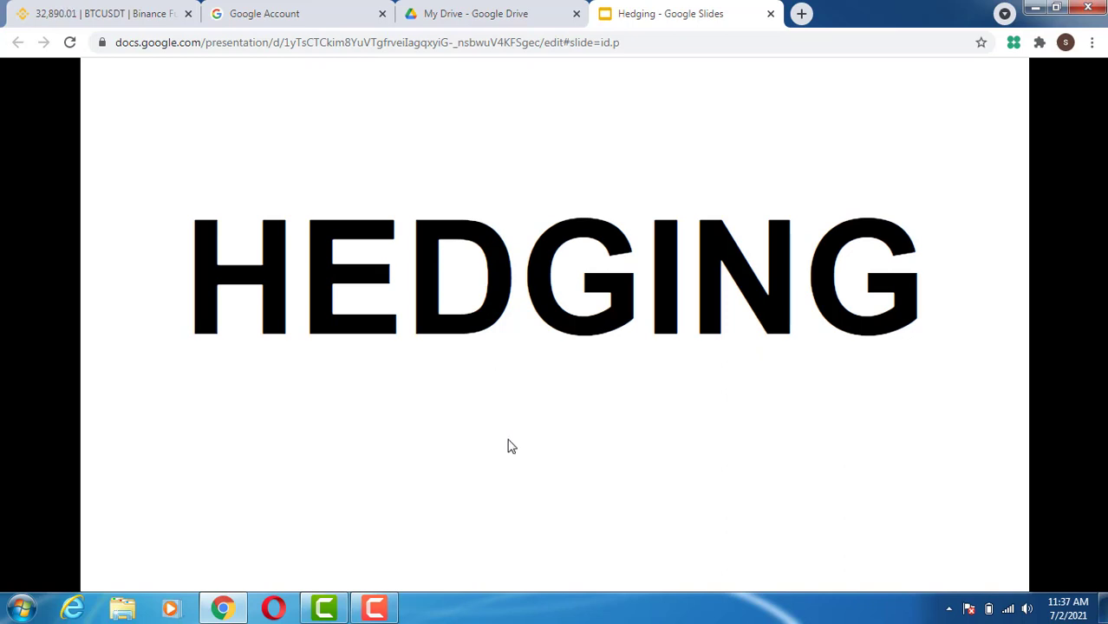
Step: Advance the Hedging presentation past the definition and the BTCUSDT example to the slide on the importance of hedging
{"action": "left_click", "coordinate": [509, 446]}
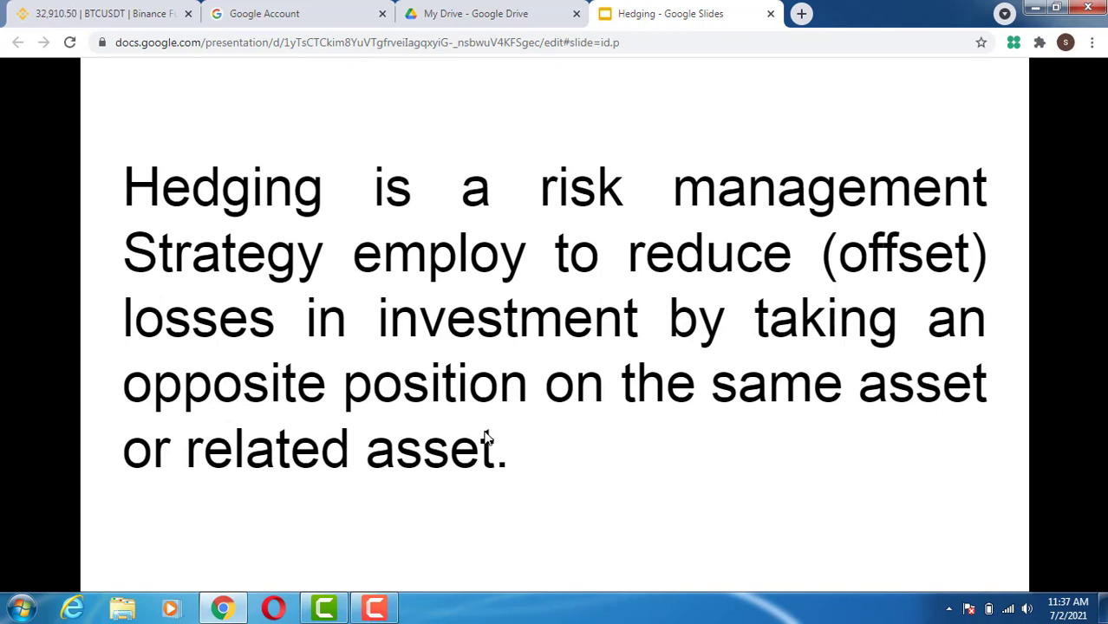
{"action": "left_click", "coordinate": [529, 439]}
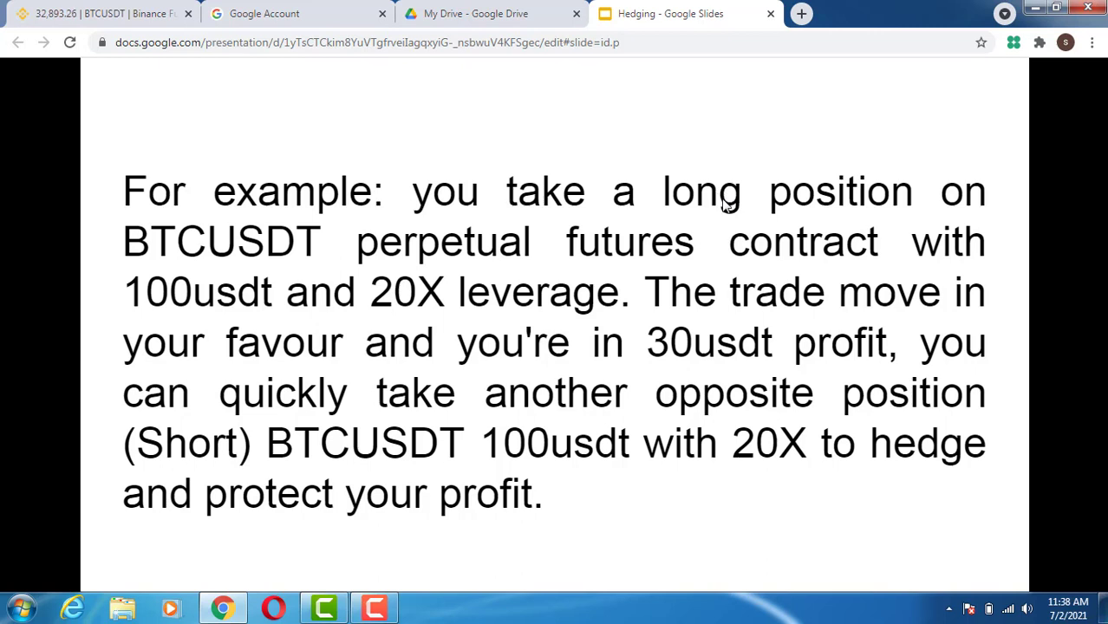
{"action": "left_click", "coordinate": [660, 347]}
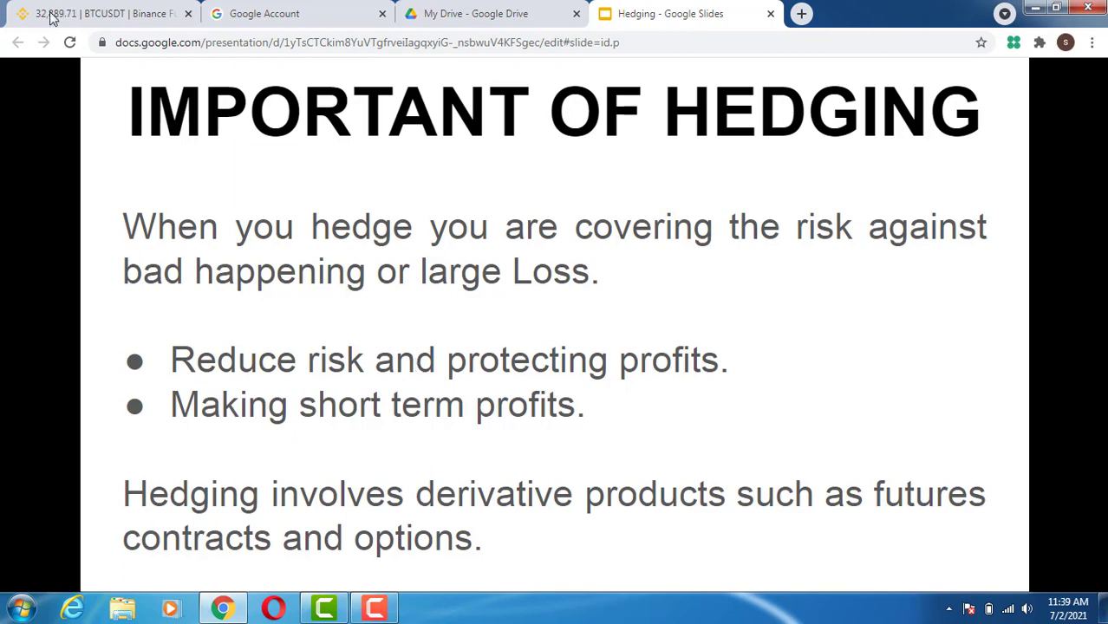
Step: Compare the importance-of-hedging slide with the Binance BTCUSDT futures chart, finishing on the trading page
{"action": "left_click", "coordinate": [85, 13]}
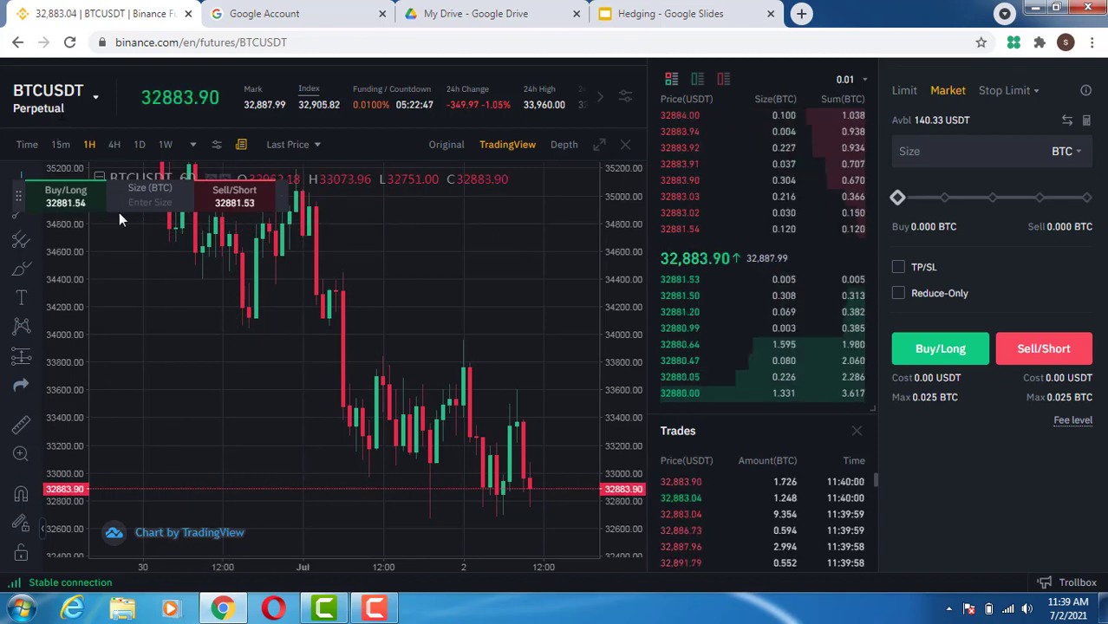
{"action": "scroll", "coordinate": [118, 213], "scroll_direction": "up", "scroll_amount": 1}
{"action": "scroll", "coordinate": [119, 213], "scroll_direction": "up", "scroll_amount": 1}
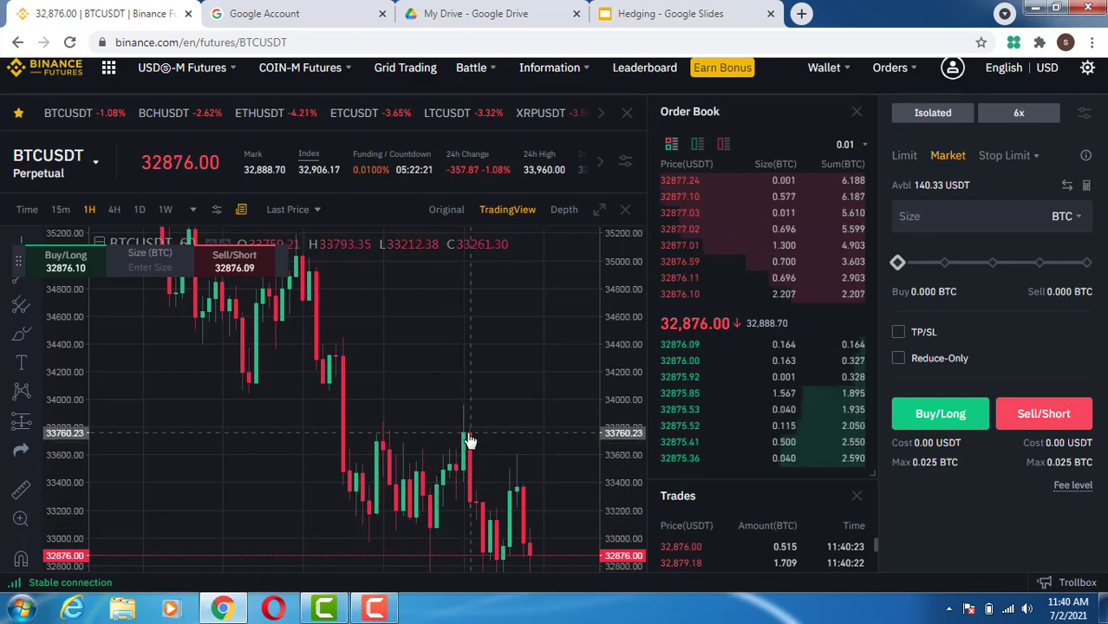
{"action": "left_click", "coordinate": [655, 15]}
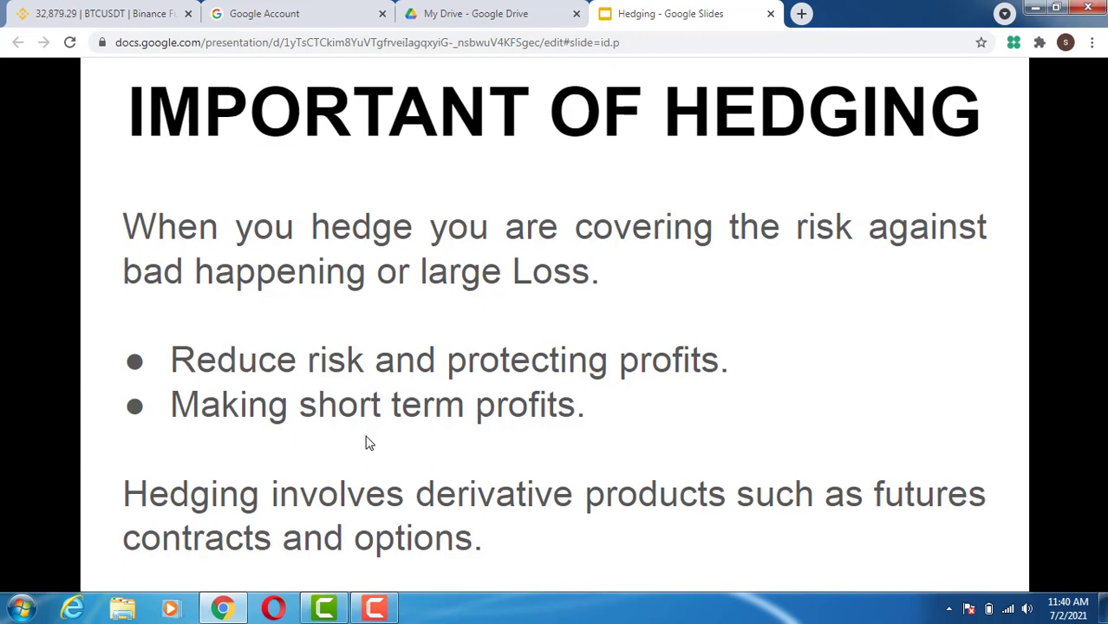
{"action": "key", "text": "ctrl+Tab"}
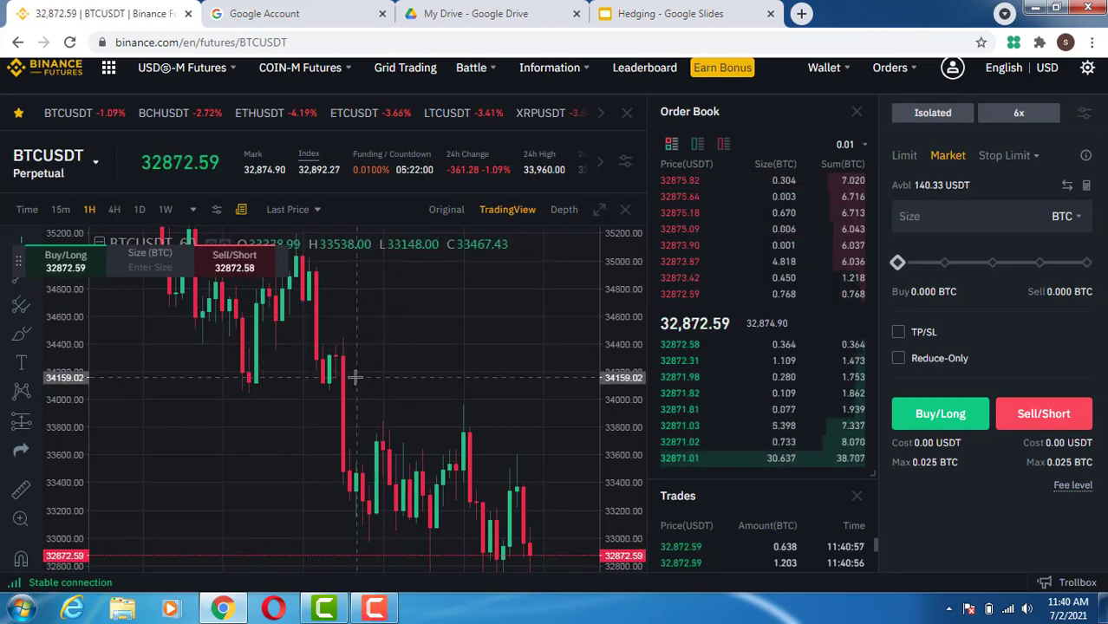
{"action": "left_click", "coordinate": [685, 14]}
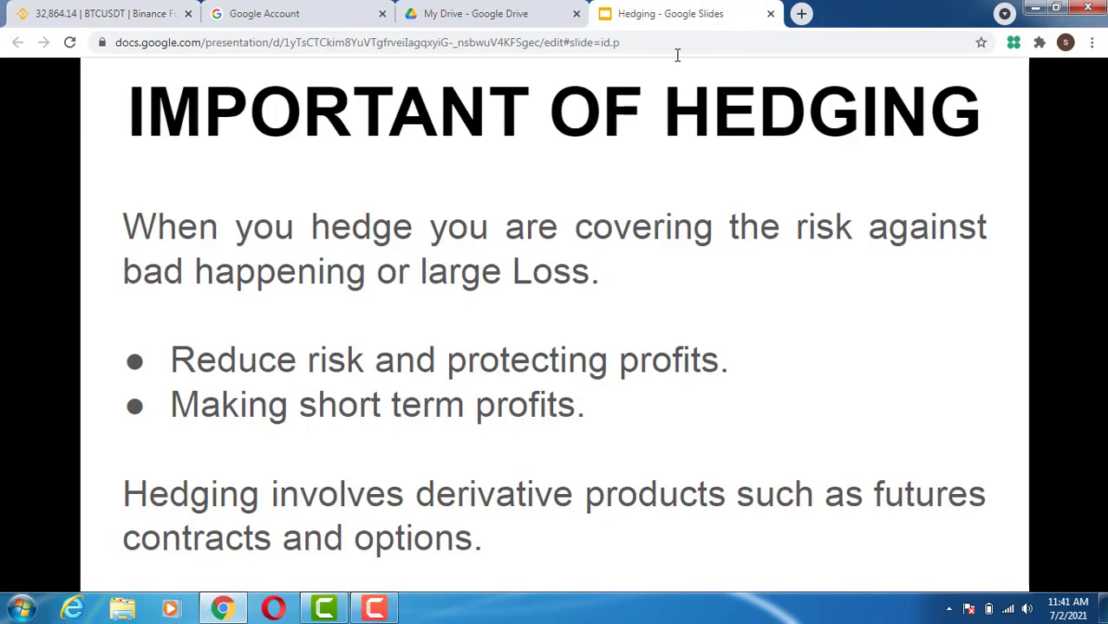
{"action": "left_click", "coordinate": [122, 14]}
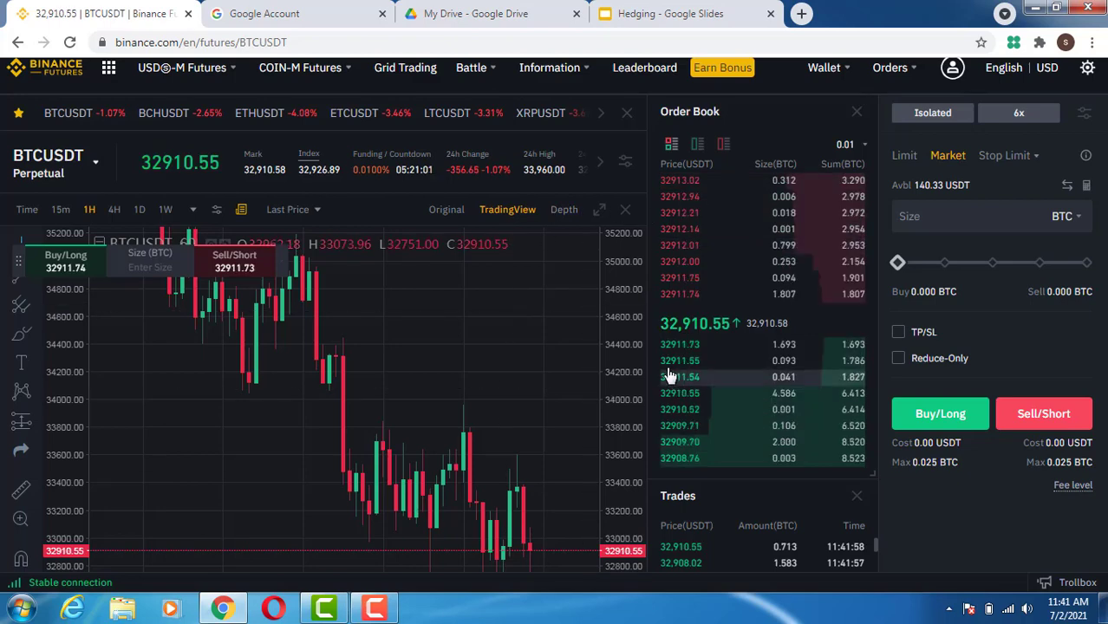
{"action": "scroll", "coordinate": [829, 395], "scroll_direction": "down", "scroll_amount": 3}
{"action": "scroll", "coordinate": [829, 395], "scroll_direction": "up", "scroll_amount": 2}
{"action": "scroll", "coordinate": [829, 392], "scroll_direction": "up", "scroll_amount": 1}
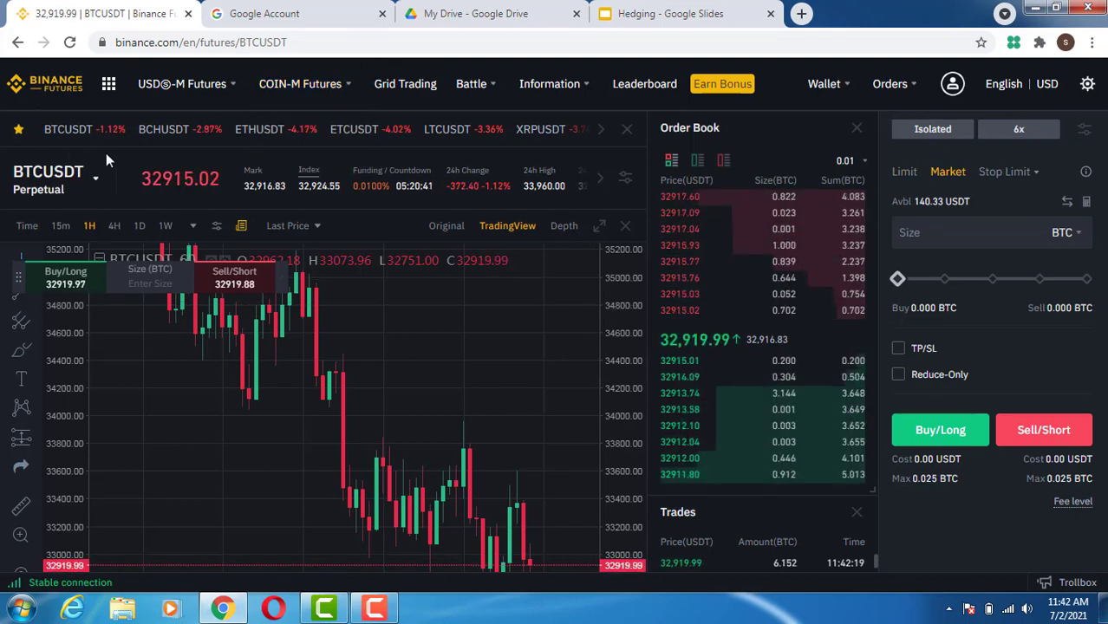
{"action": "mouse_move", "coordinate": [161, 105]}
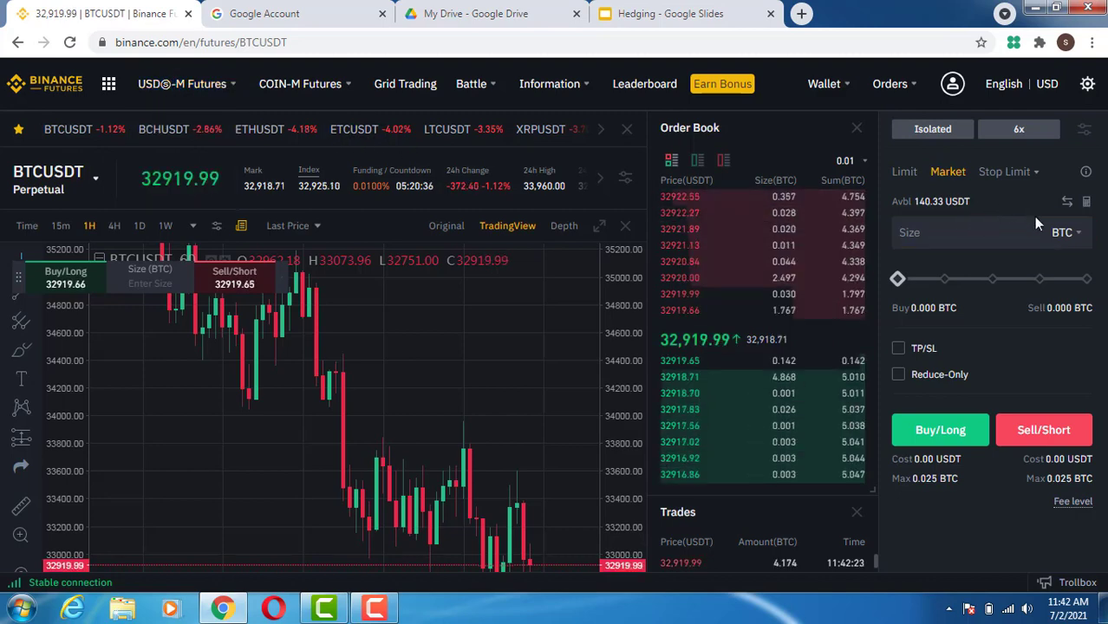
Step: Set the futures position mode to Hedge Mode in the trading preferences
{"action": "left_click", "coordinate": [1084, 136]}
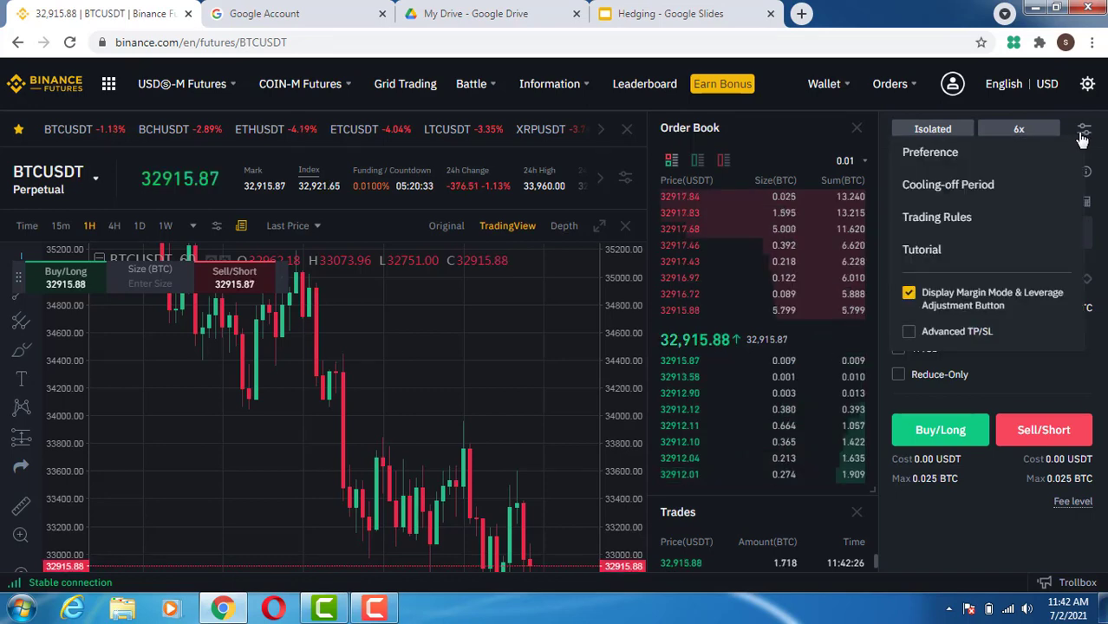
{"action": "left_click", "coordinate": [937, 160]}
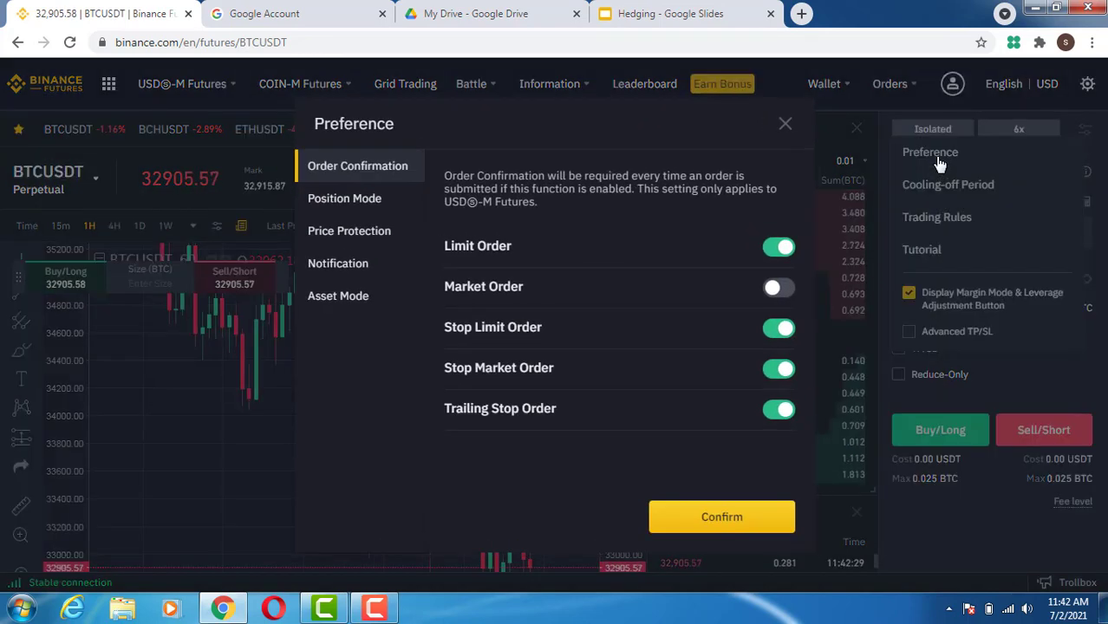
{"action": "left_click", "coordinate": [336, 206]}
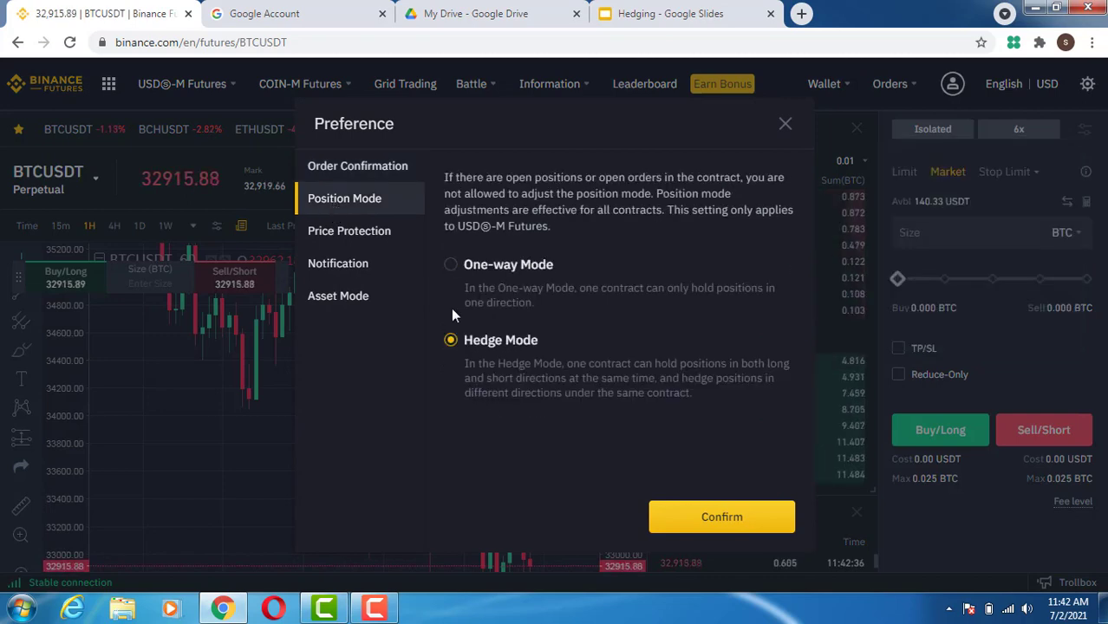
{"action": "left_click", "coordinate": [702, 520]}
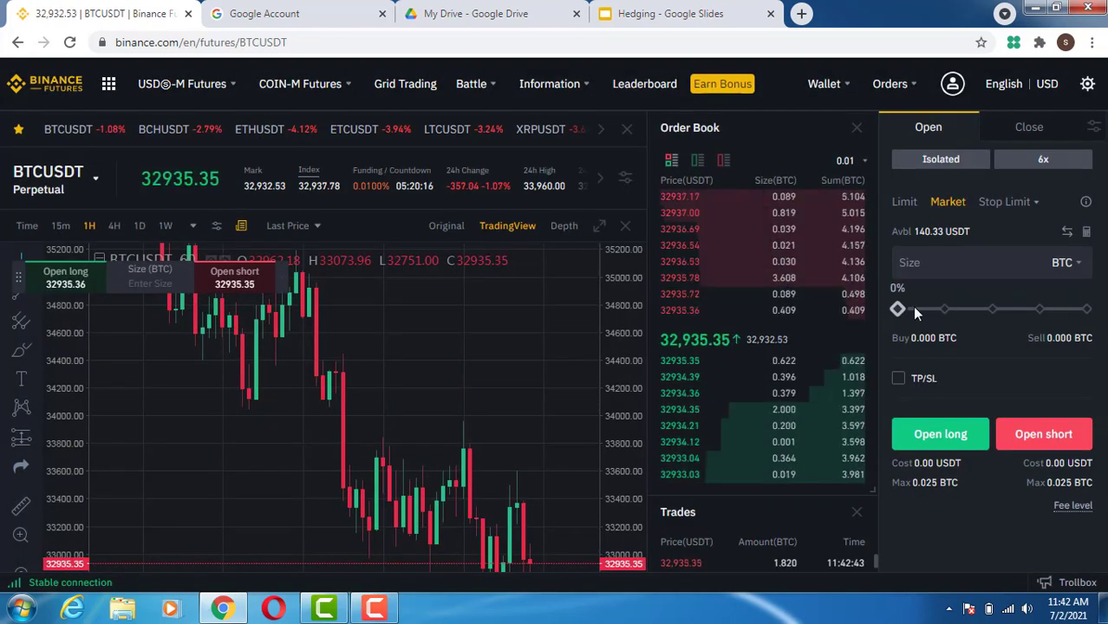
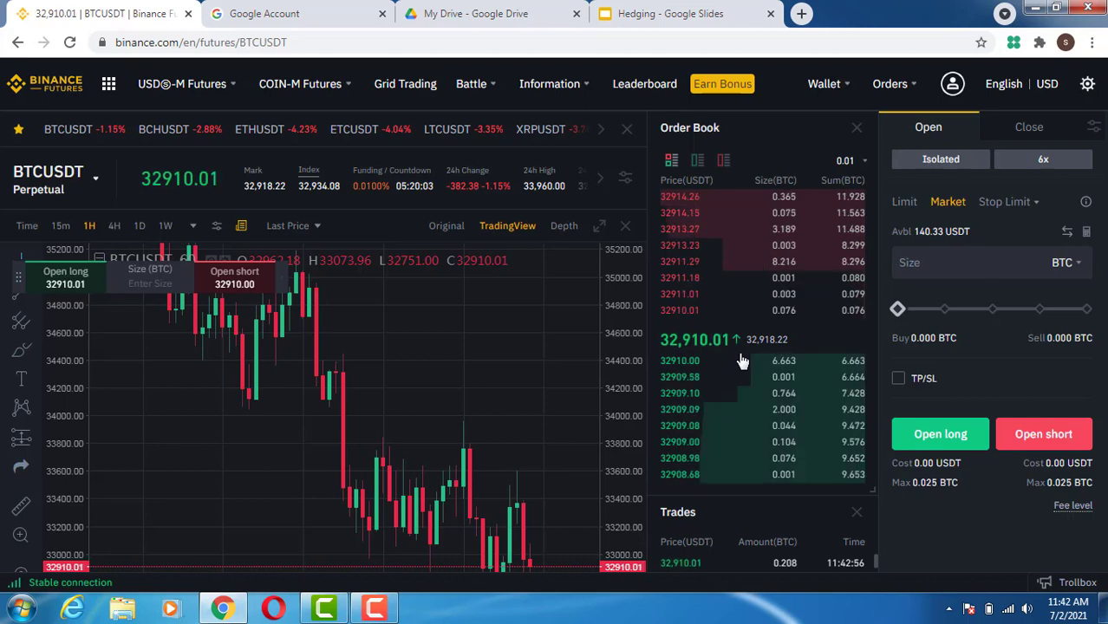
Step: Change the futures position mode to One-way Mode in the trading preferences
{"action": "left_click", "coordinate": [1092, 129]}
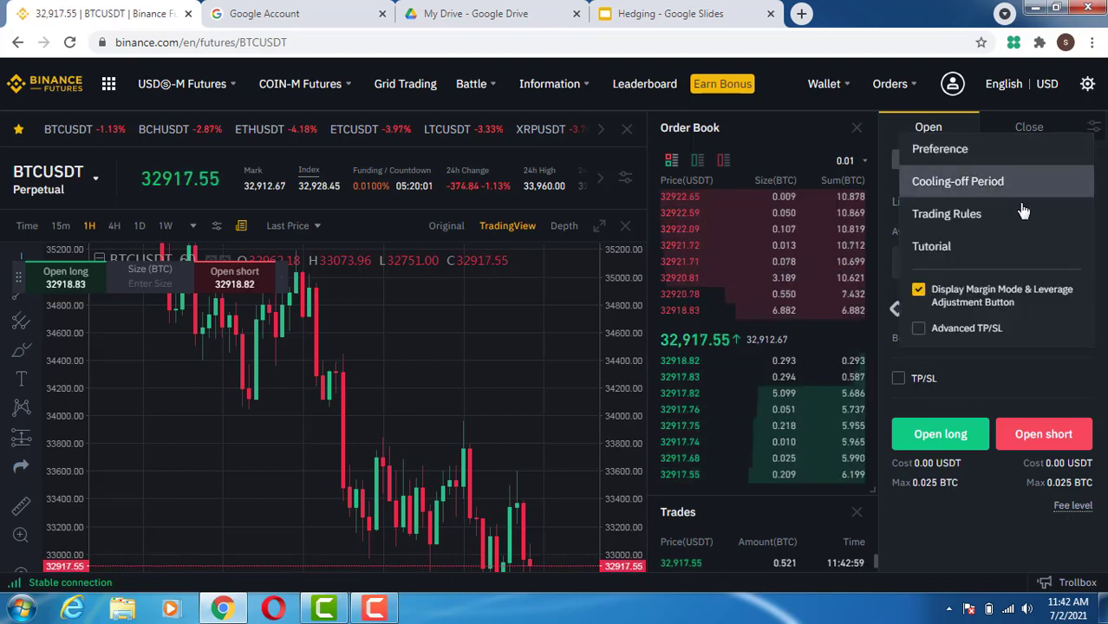
{"action": "left_click", "coordinate": [947, 149]}
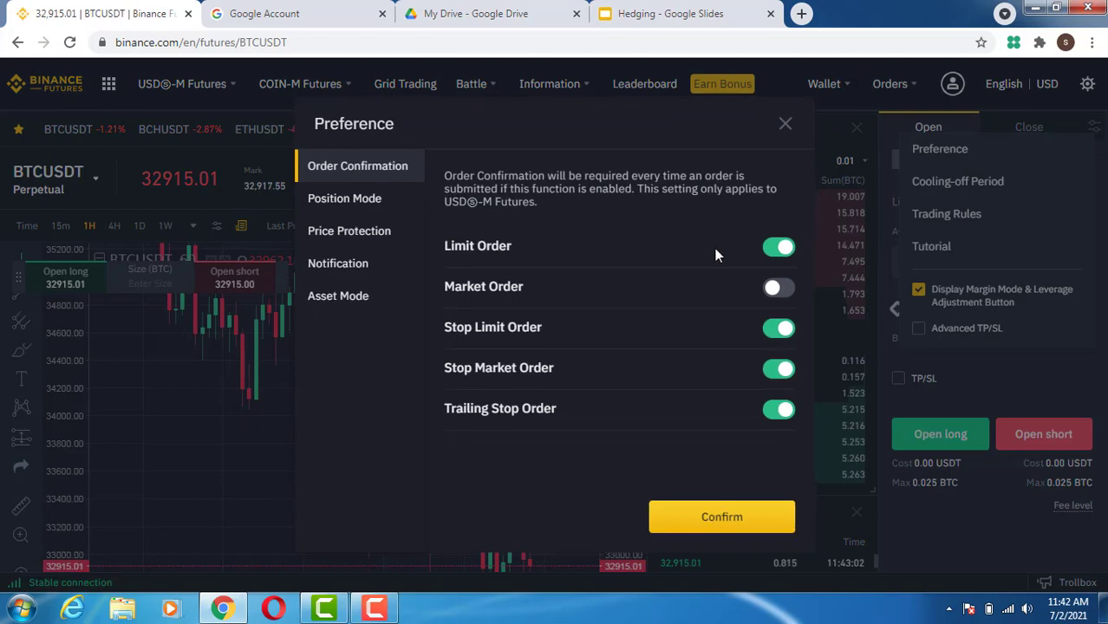
{"action": "left_click", "coordinate": [363, 202]}
{"action": "left_click", "coordinate": [452, 265]}
{"action": "left_click", "coordinate": [701, 523]}
{"action": "left_click", "coordinate": [685, 520]}
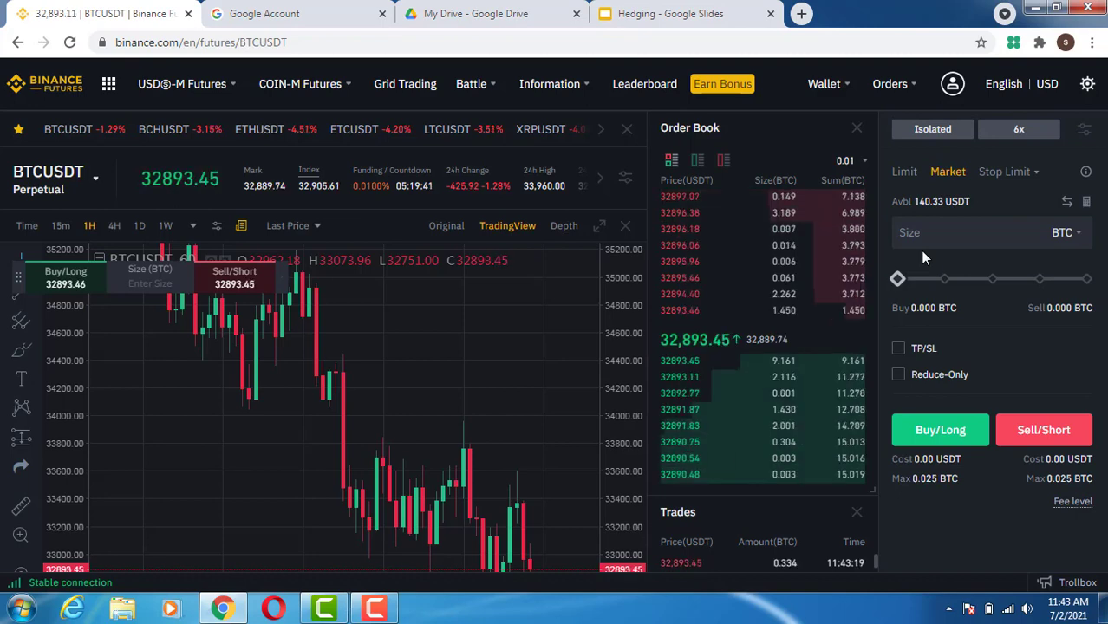
Step: Open a long position on BTCUSDT with a market order of 0.001 BTC
{"action": "left_click", "coordinate": [925, 235]}
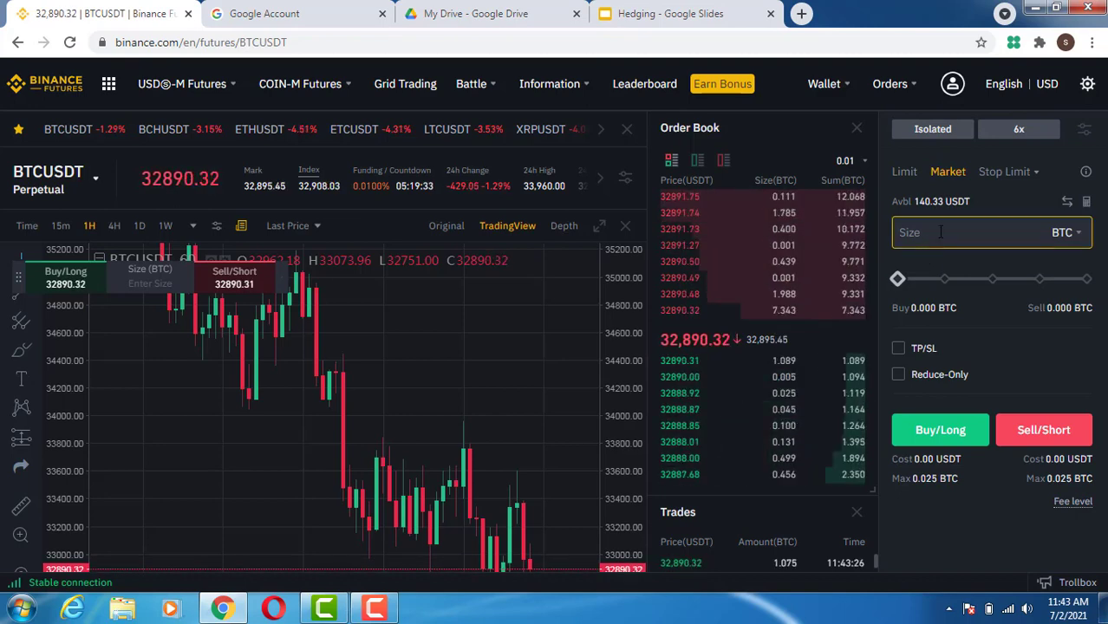
{"action": "left_click", "coordinate": [812, 248]}
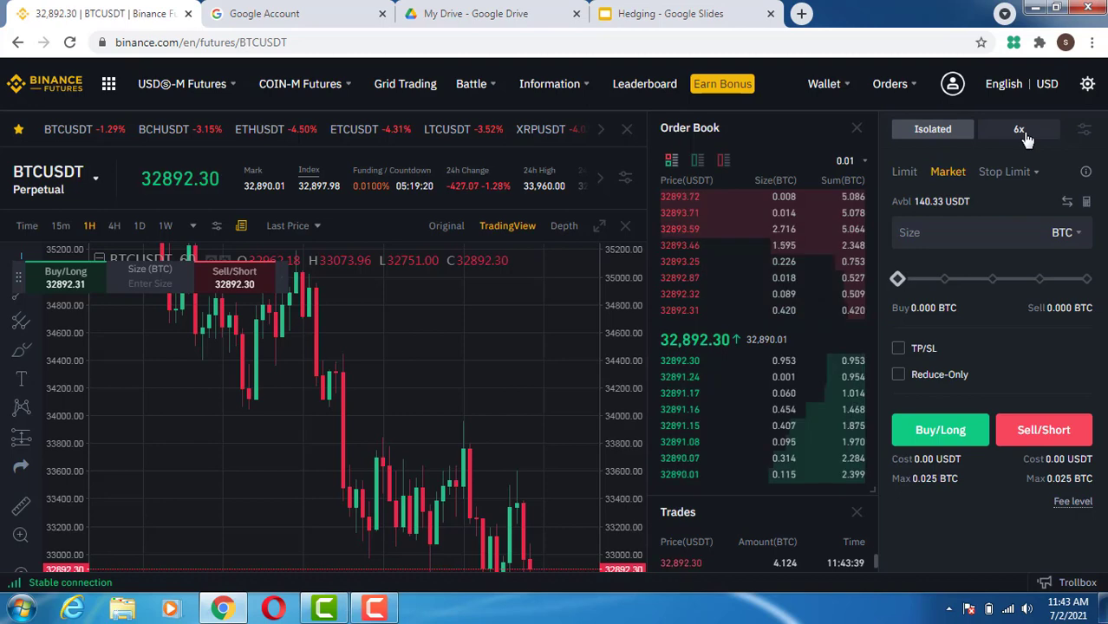
{"action": "left_click", "coordinate": [961, 233]}
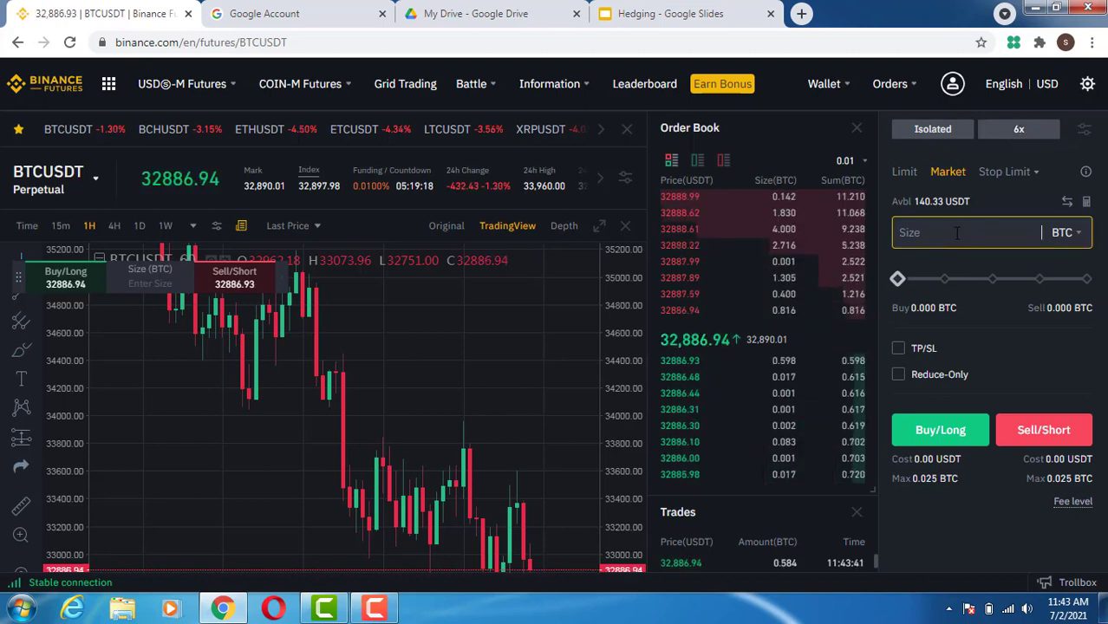
{"action": "type", "text": "0.0001"}
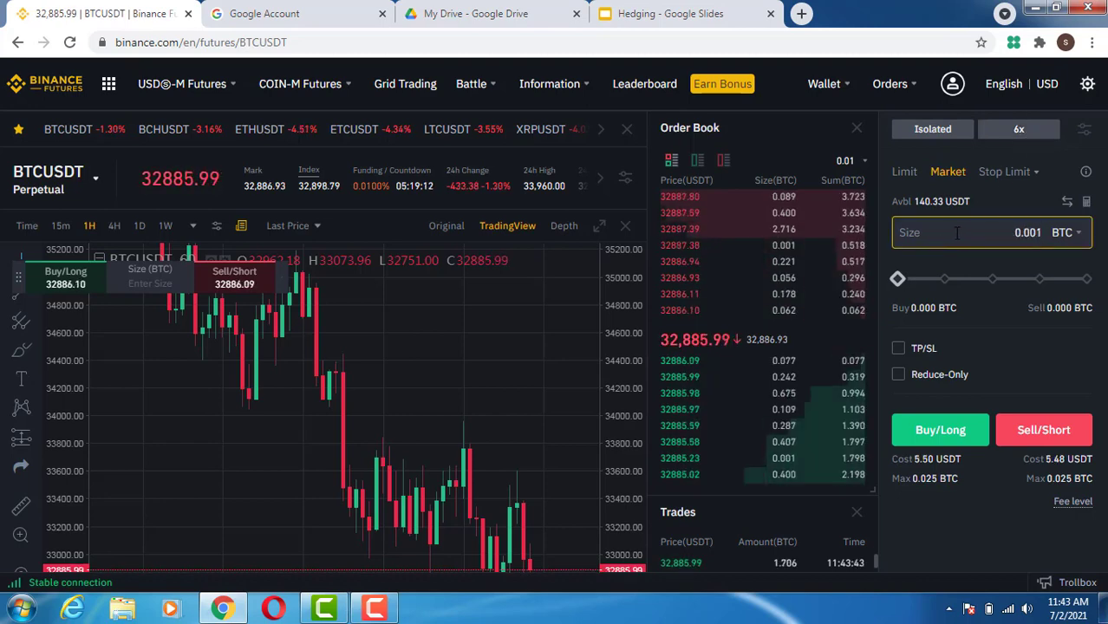
{"action": "left_click", "coordinate": [949, 431]}
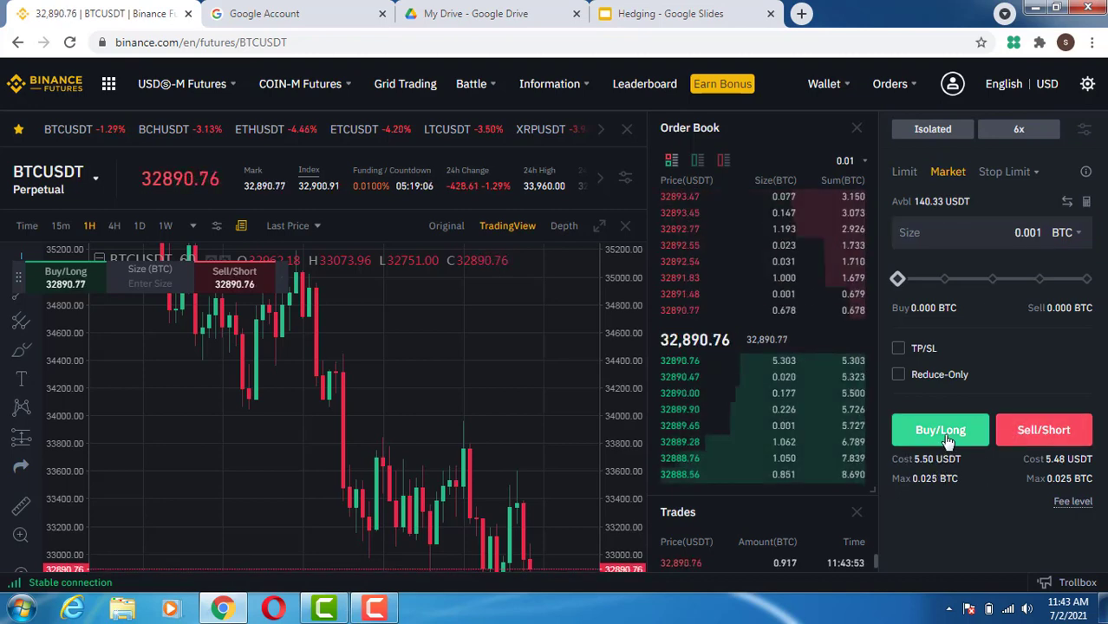
{"action": "left_click", "coordinate": [948, 439]}
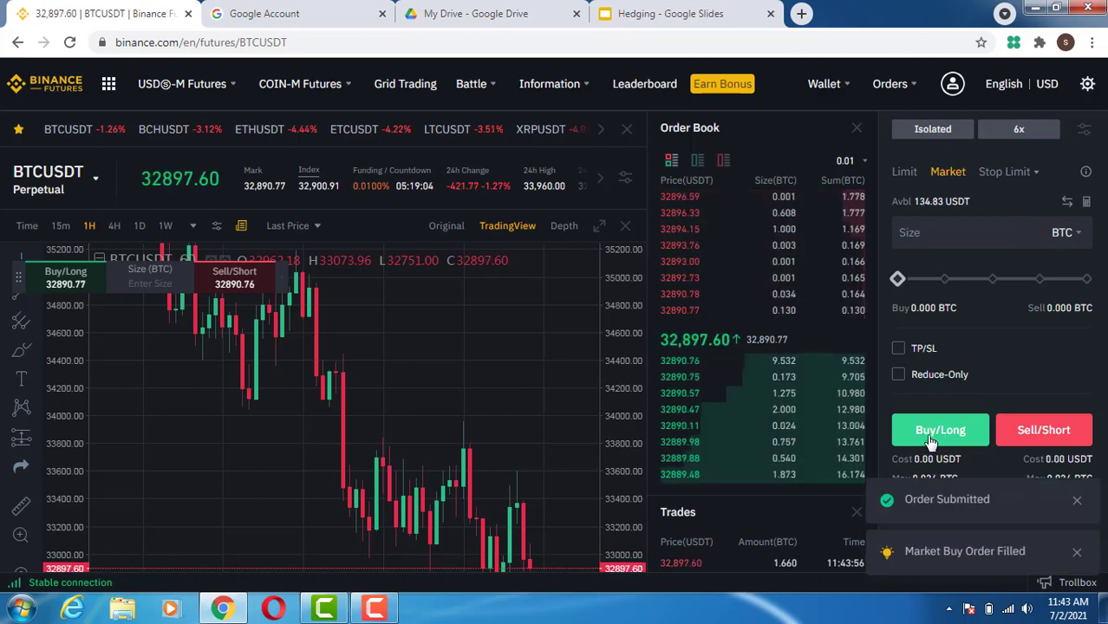
Step: Place a 0.001 BTC market short order on BTCUSDT against the open long, and check the positions list
{"action": "scroll", "coordinate": [950, 377], "scroll_direction": "down", "scroll_amount": 3}
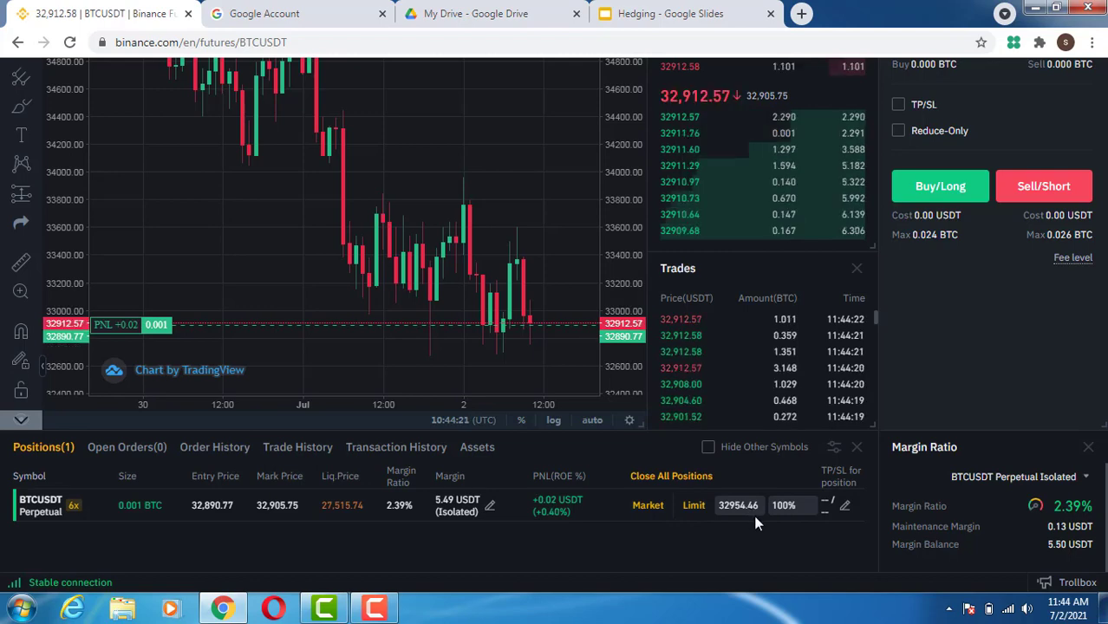
{"action": "scroll", "coordinate": [942, 333], "scroll_direction": "up", "scroll_amount": 3}
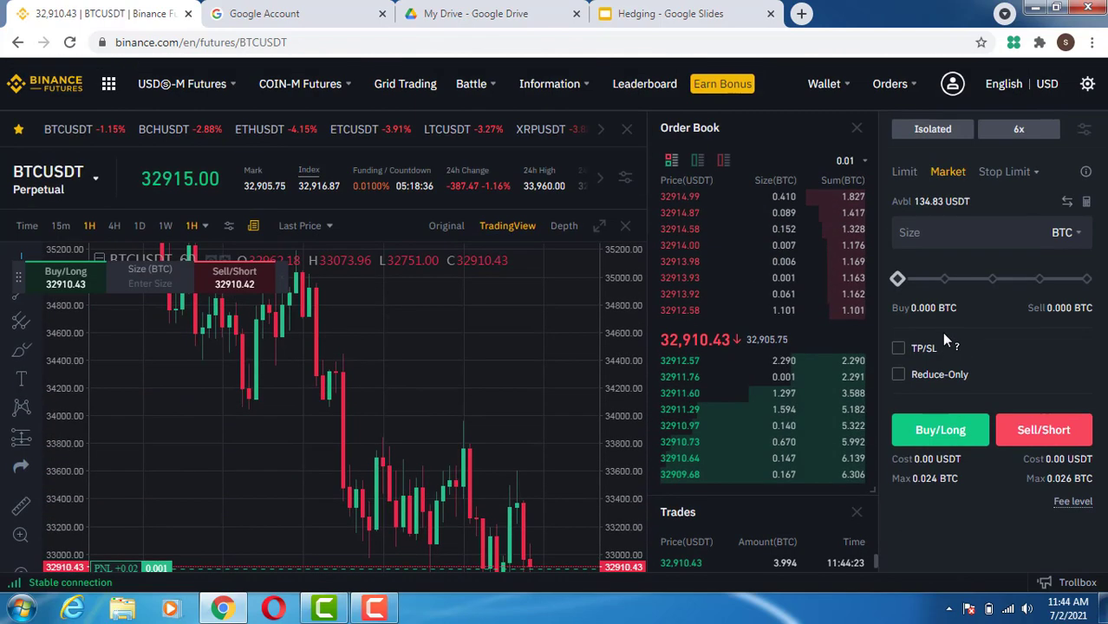
{"action": "left_click", "coordinate": [939, 235]}
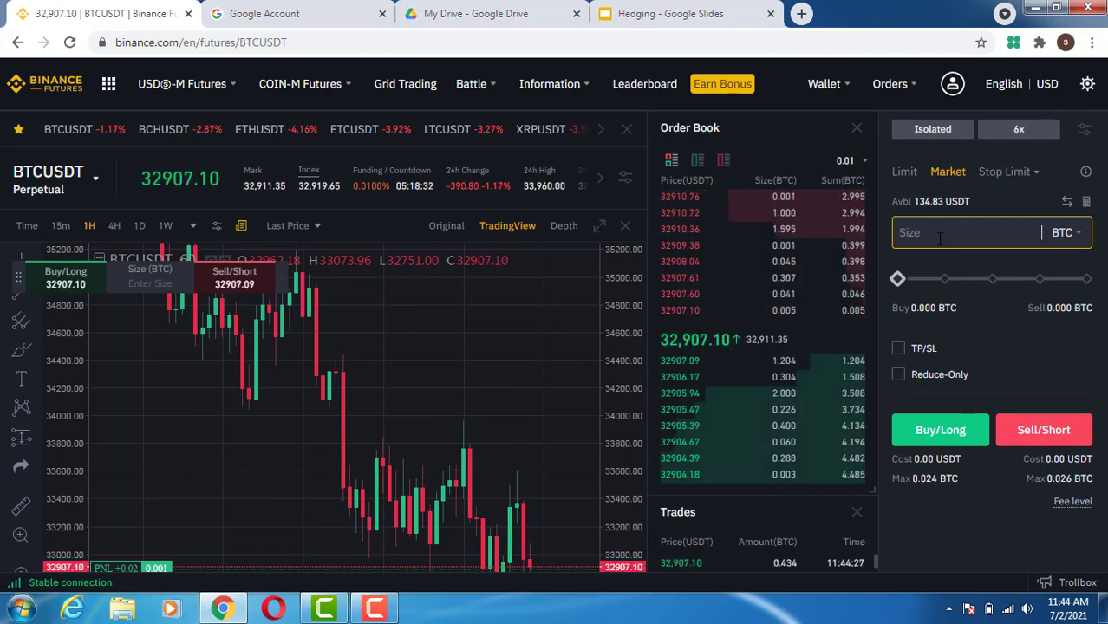
{"action": "mouse_move", "coordinate": [50, 176]}
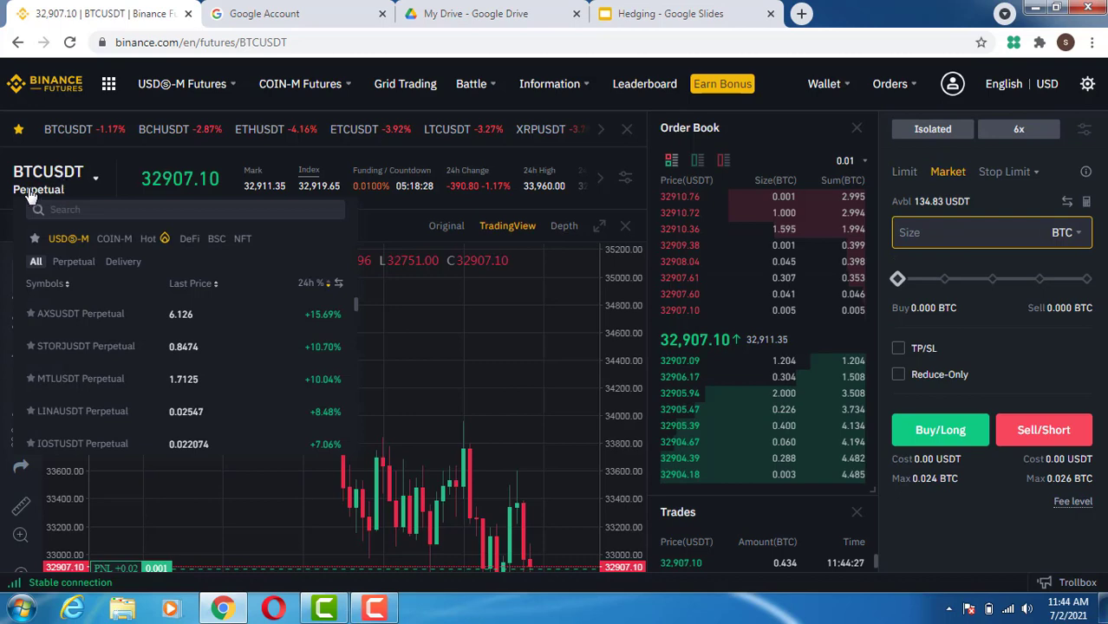
{"action": "scroll", "coordinate": [857, 283], "scroll_direction": "down", "scroll_amount": 3}
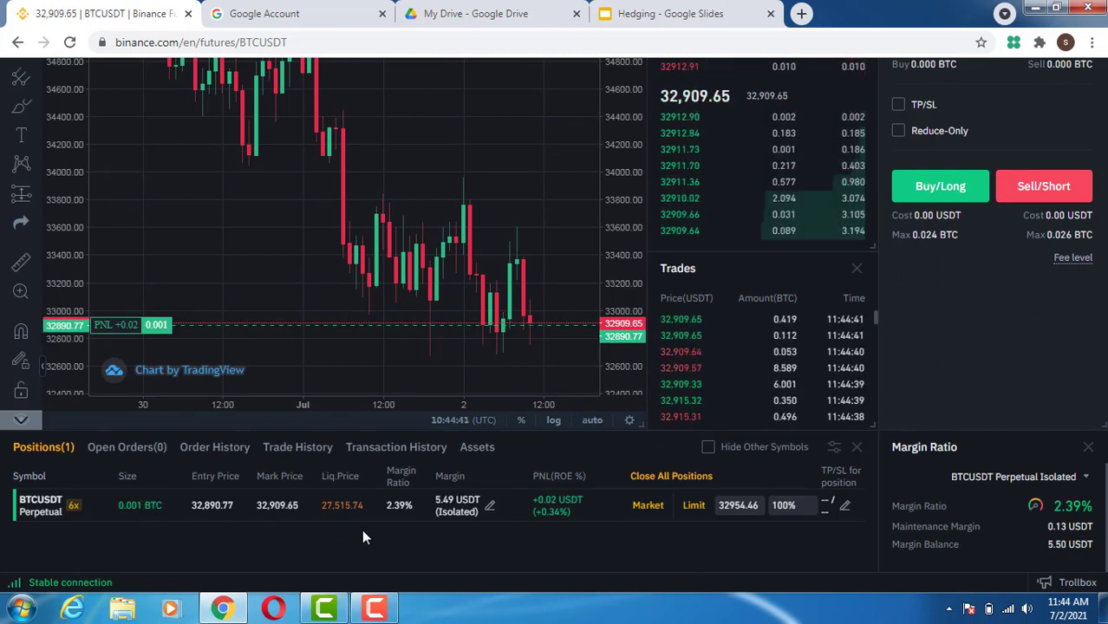
{"action": "scroll", "coordinate": [967, 310], "scroll_direction": "up", "scroll_amount": 3}
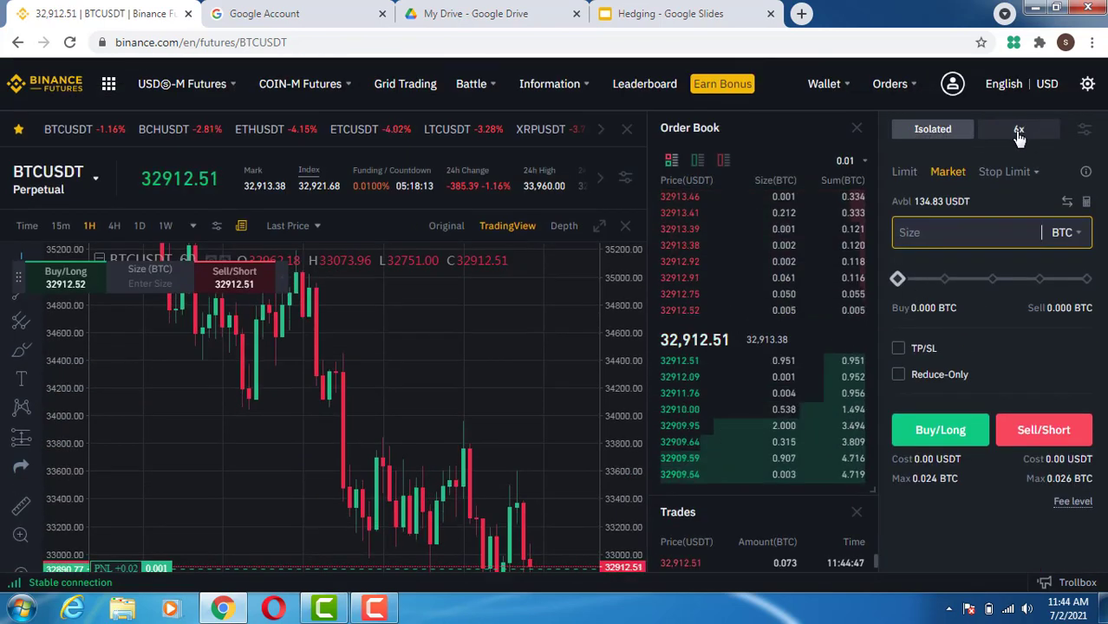
{"action": "left_click", "coordinate": [1045, 236]}
{"action": "type", "text": "0.001"}
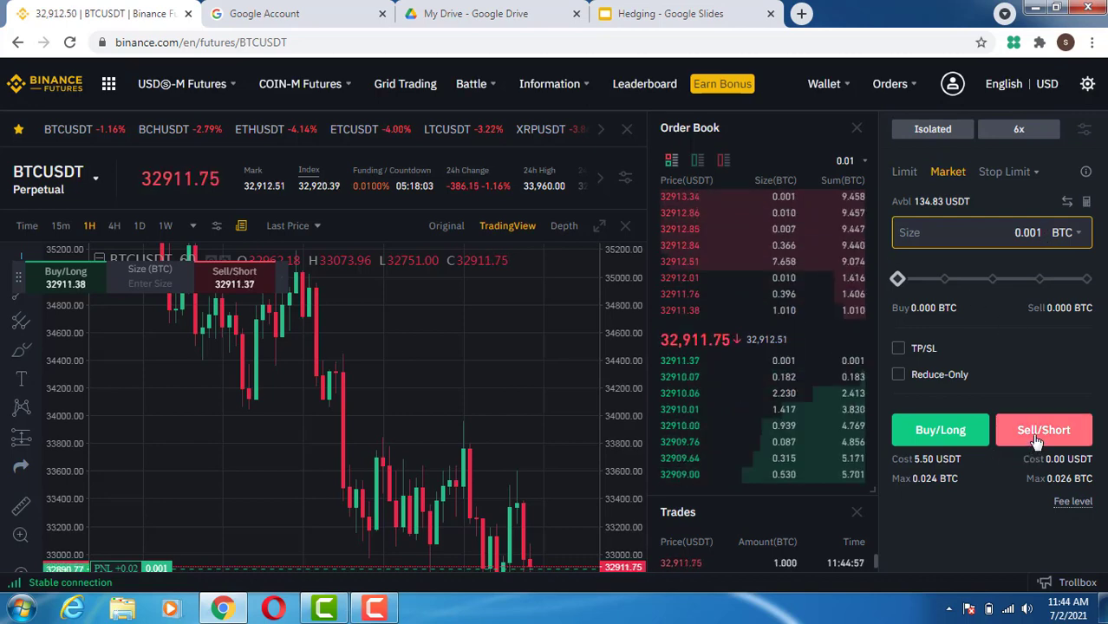
{"action": "left_click", "coordinate": [1037, 441]}
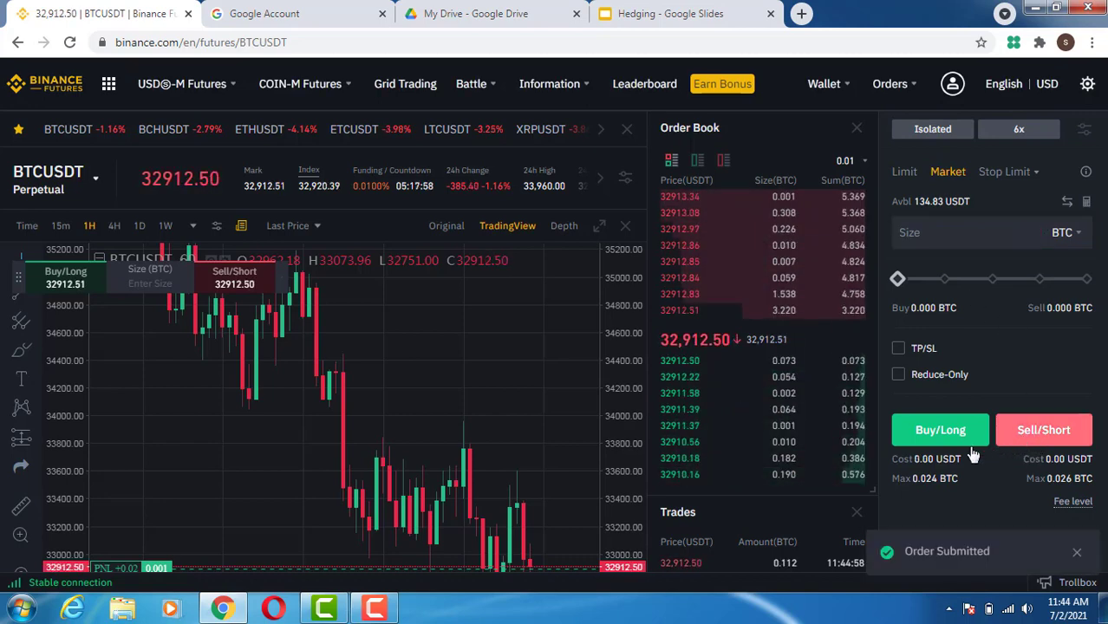
{"action": "scroll", "coordinate": [970, 527], "scroll_direction": "down", "scroll_amount": 4}
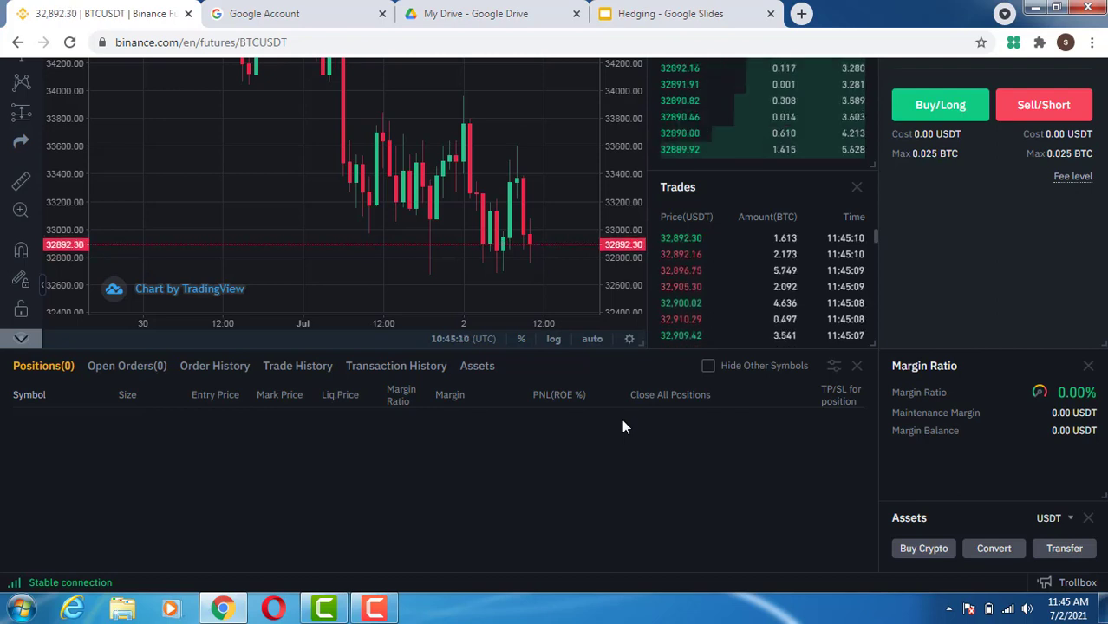
{"action": "scroll", "coordinate": [798, 436], "scroll_direction": "down", "scroll_amount": 1}
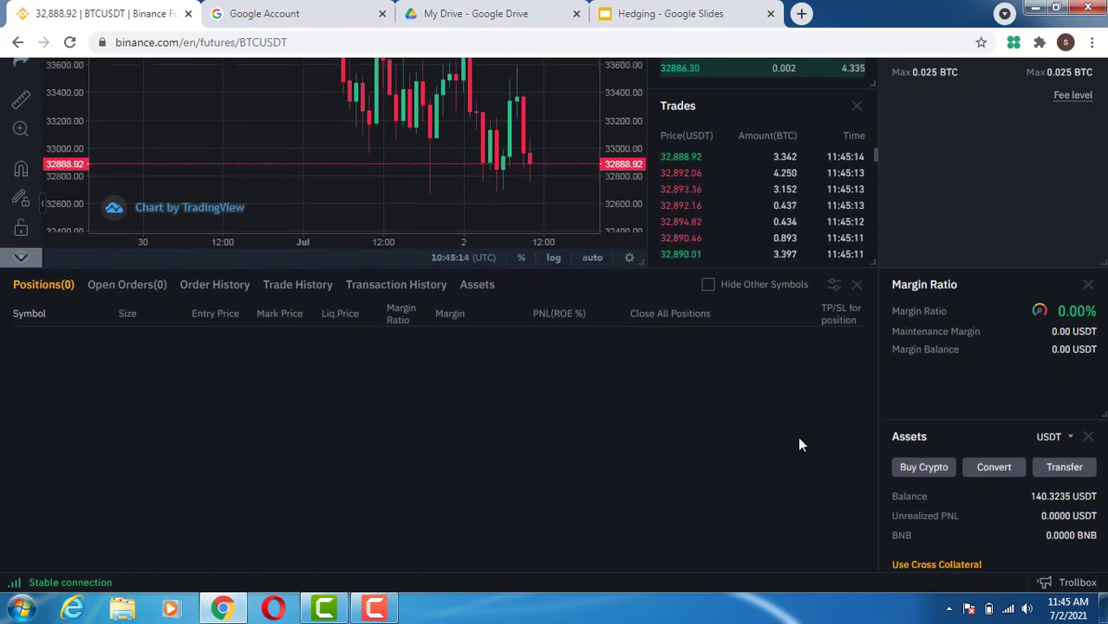
Step: Switch the futures position mode from One-way Mode to Hedge Mode in the trading preferences and confirm it
{"action": "scroll", "coordinate": [798, 436], "scroll_direction": "up", "scroll_amount": 1}
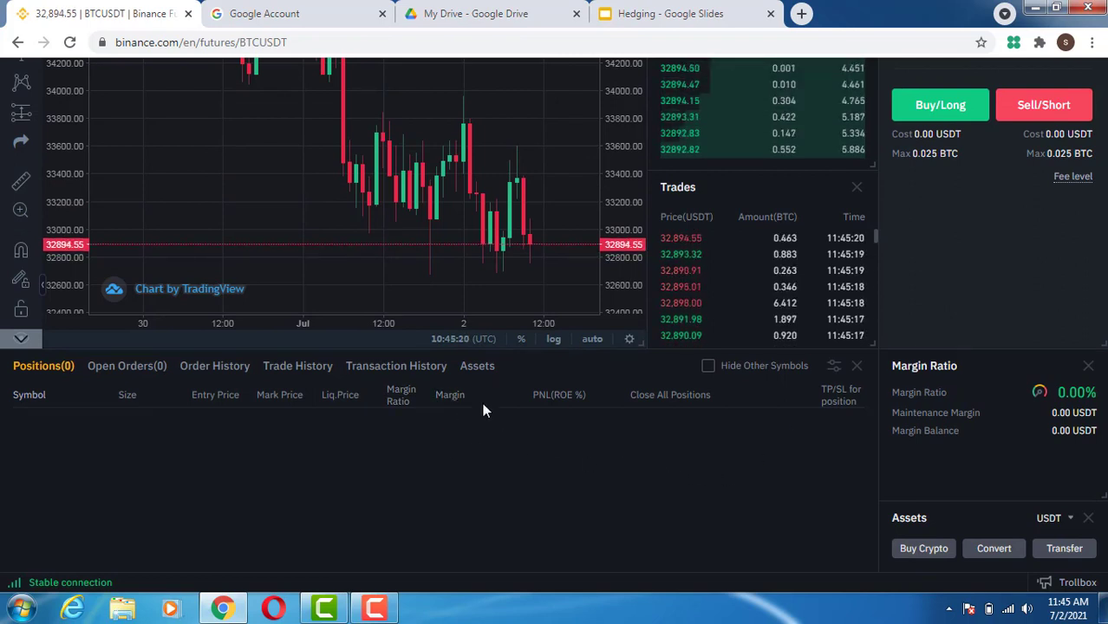
{"action": "scroll", "coordinate": [930, 292], "scroll_direction": "up", "scroll_amount": 1}
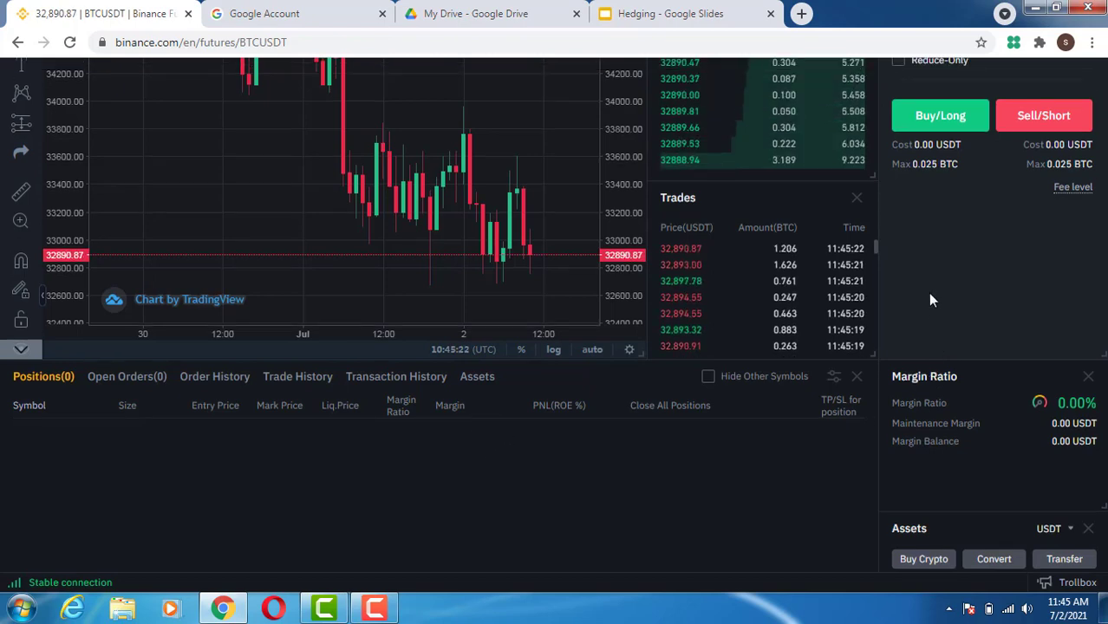
{"action": "scroll", "coordinate": [930, 300], "scroll_direction": "up", "scroll_amount": 3}
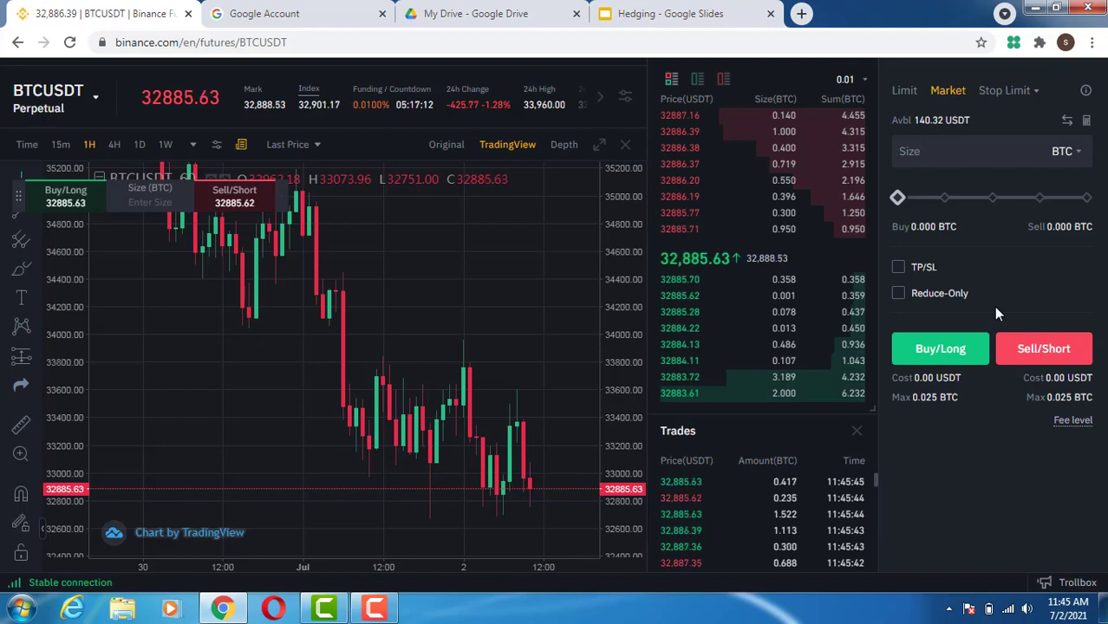
{"action": "scroll", "coordinate": [994, 306], "scroll_direction": "up", "scroll_amount": 1}
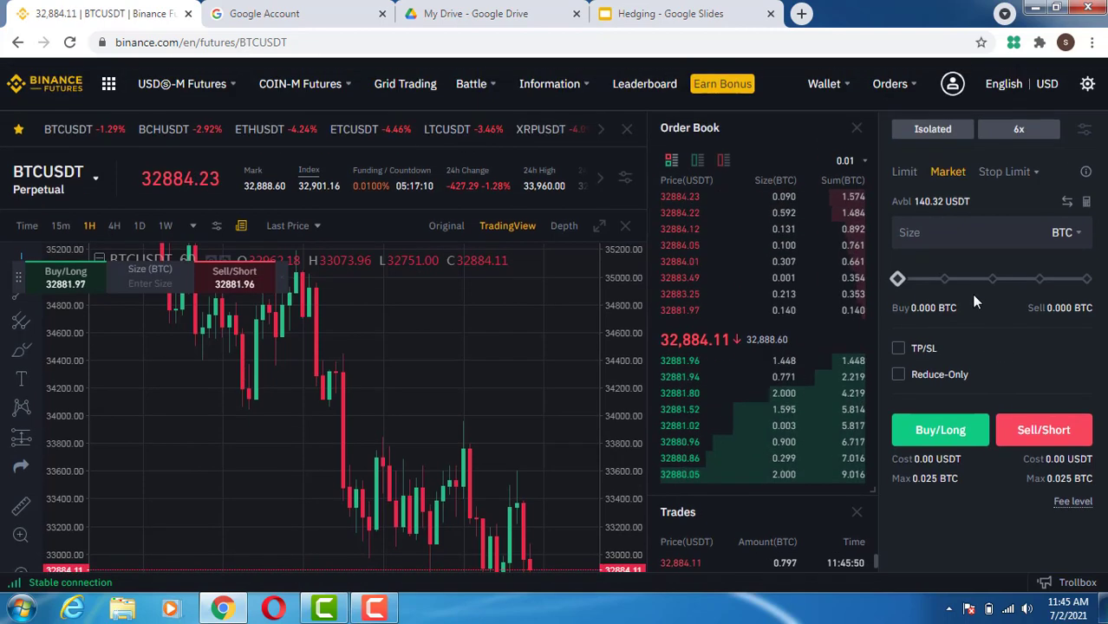
{"action": "left_click", "coordinate": [1084, 130]}
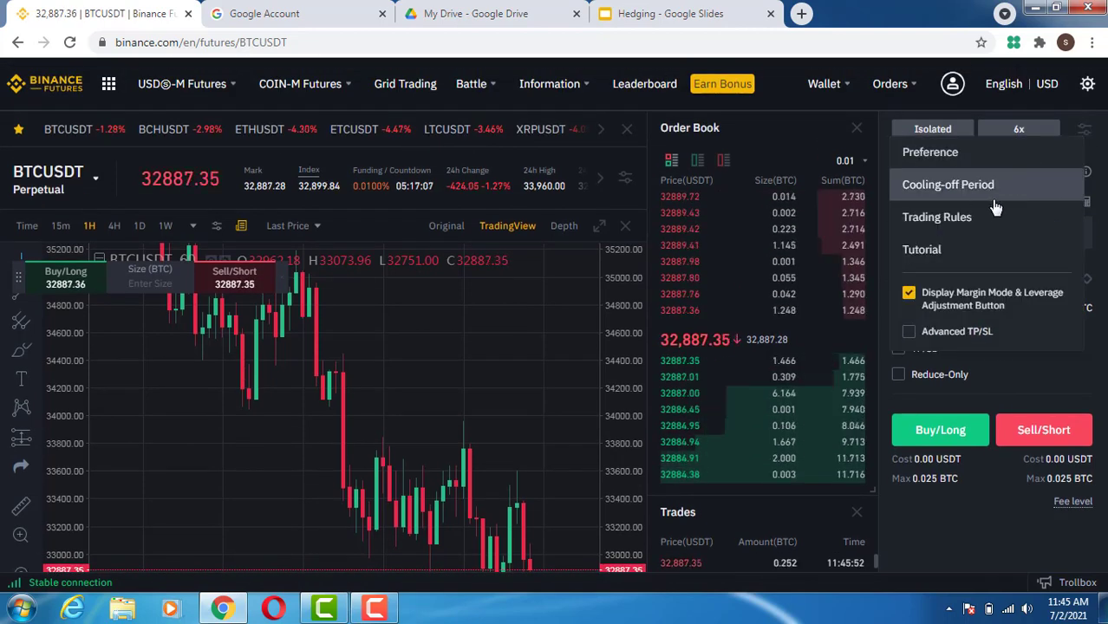
{"action": "left_click", "coordinate": [950, 157]}
{"action": "left_click", "coordinate": [345, 198]}
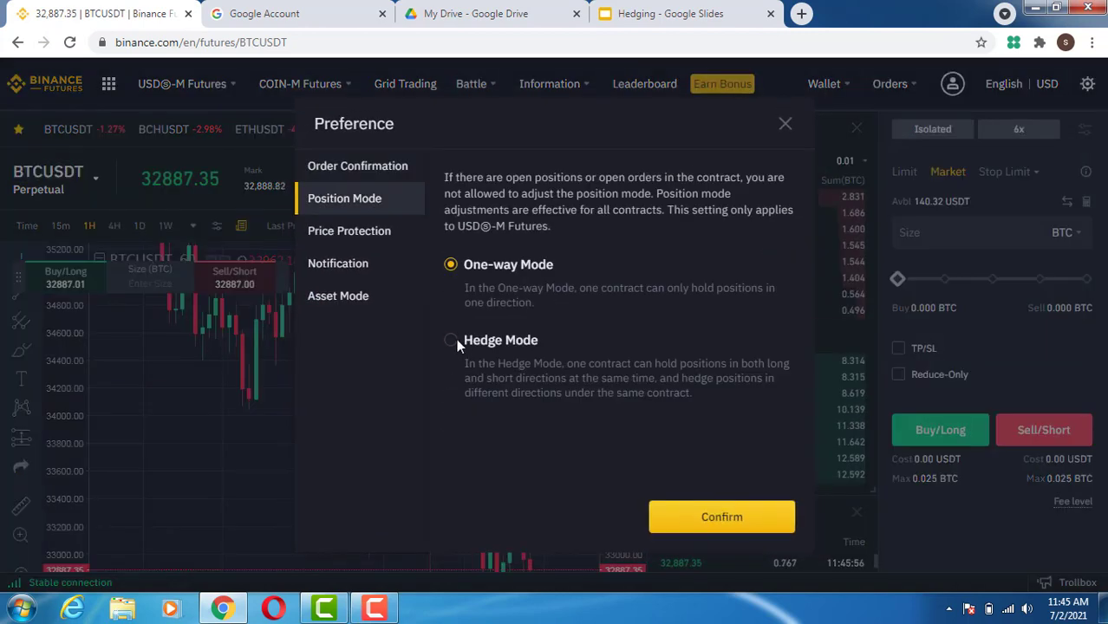
{"action": "left_click", "coordinate": [451, 341]}
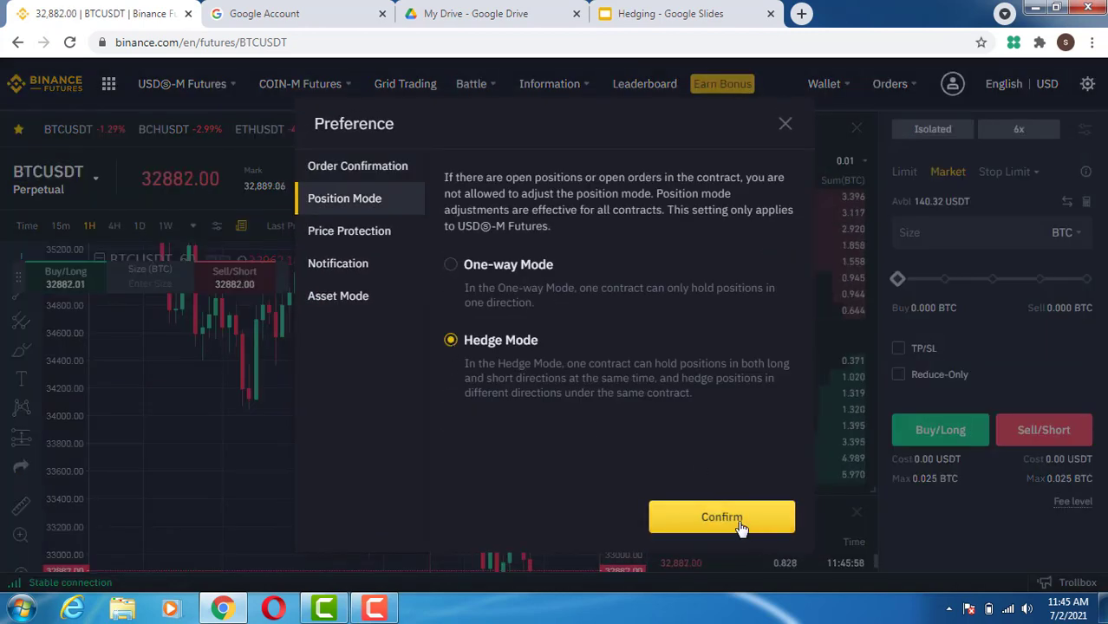
{"action": "left_click", "coordinate": [723, 518]}
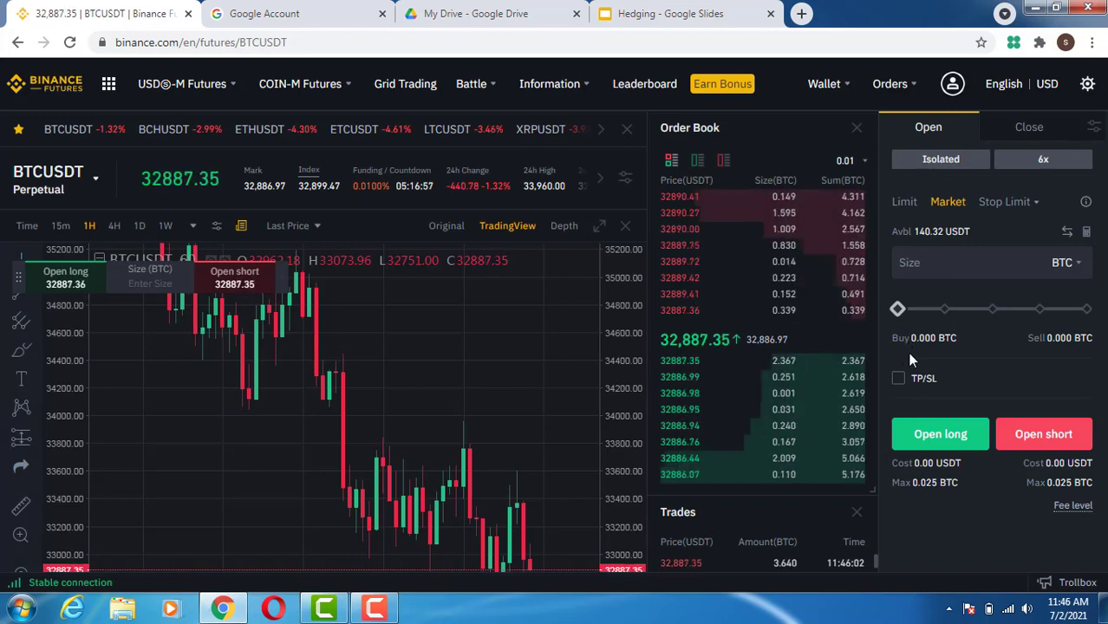
Step: Open a long position of 0.001 BTC on BTCUSDT with a market order and check it in the positions list
{"action": "scroll", "coordinate": [934, 360], "scroll_direction": "down", "scroll_amount": 2}
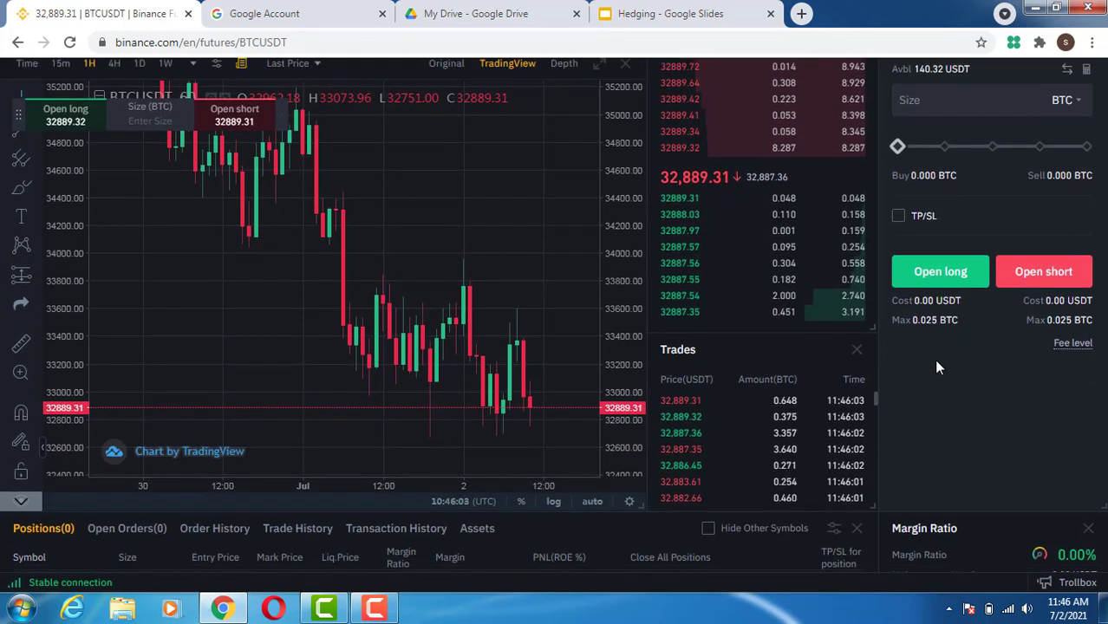
{"action": "scroll", "coordinate": [932, 374], "scroll_direction": "down", "scroll_amount": 2}
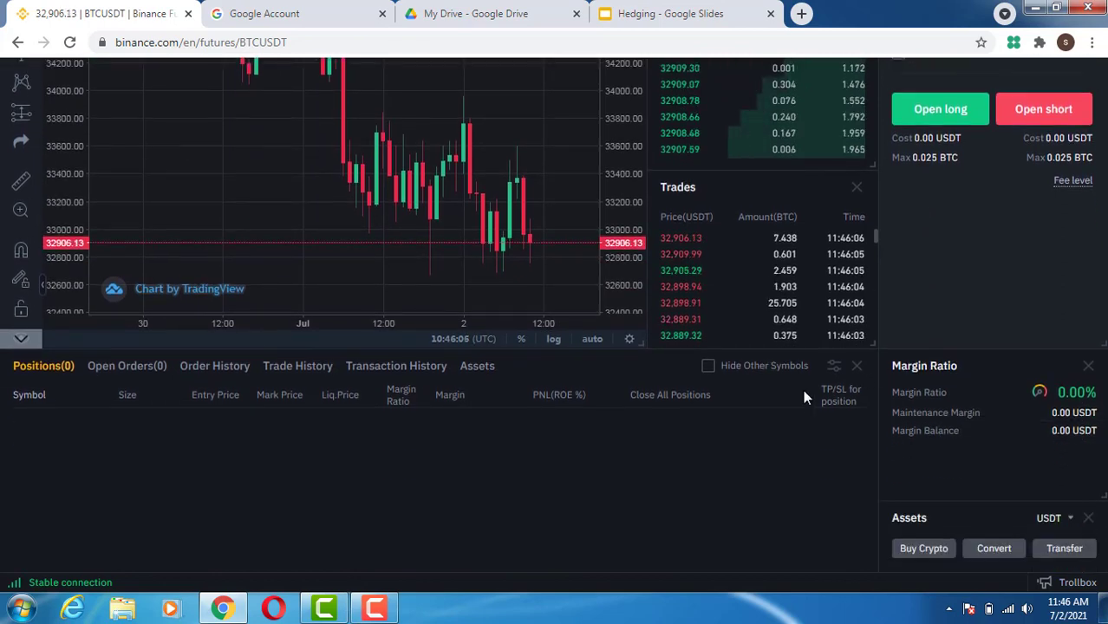
{"action": "scroll", "coordinate": [921, 289], "scroll_direction": "up", "scroll_amount": 2}
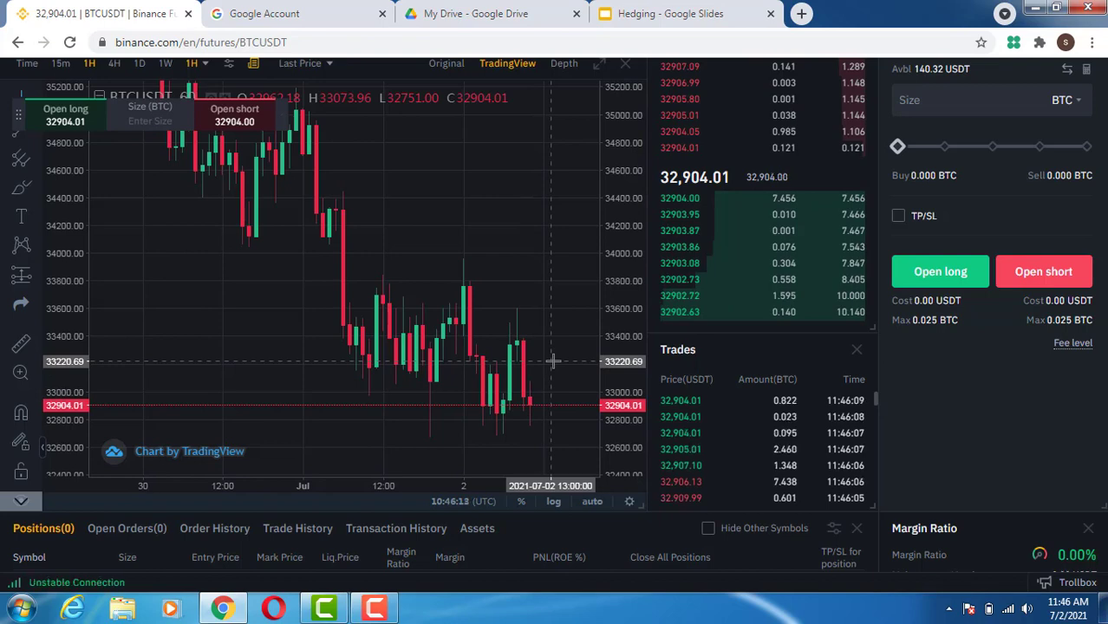
{"action": "scroll", "coordinate": [919, 367], "scroll_direction": "up", "scroll_amount": 2}
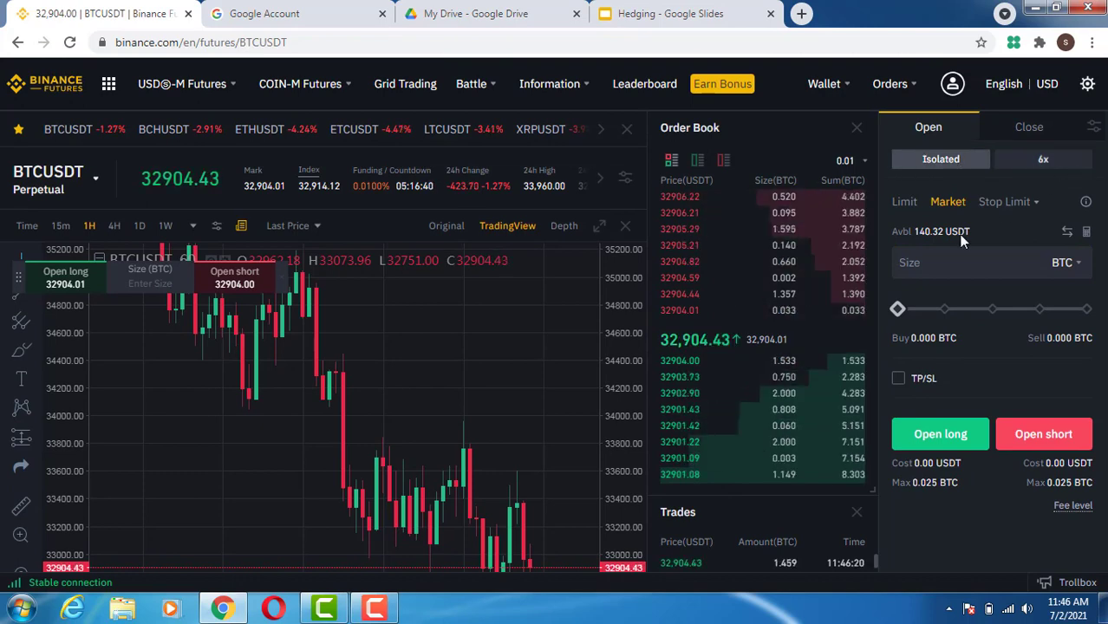
{"action": "left_click", "coordinate": [966, 266]}
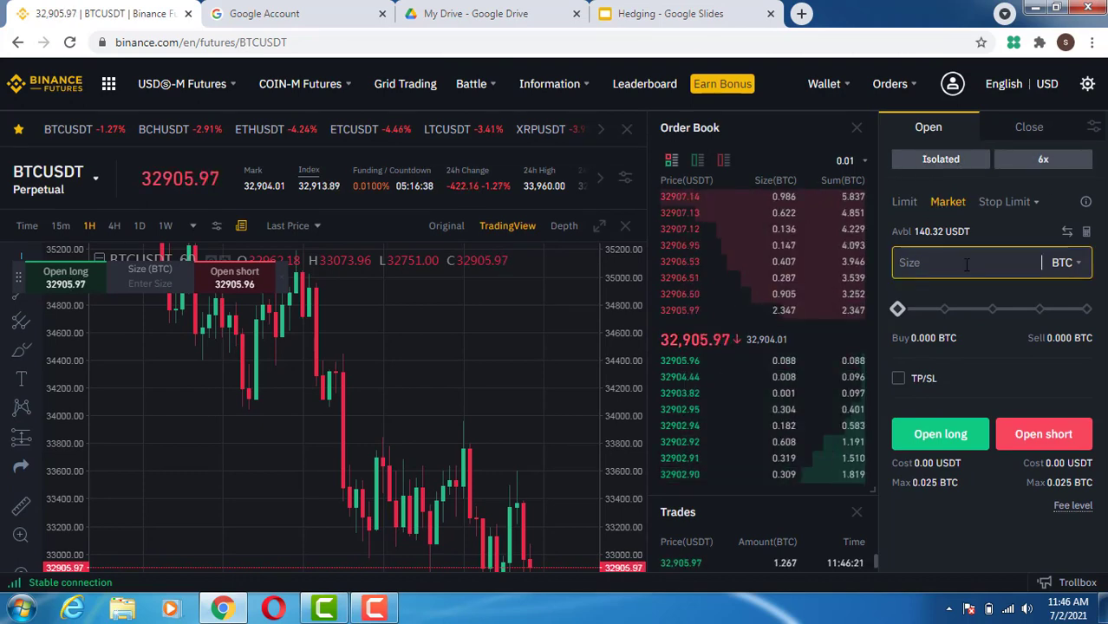
{"action": "type", "text": "0.001"}
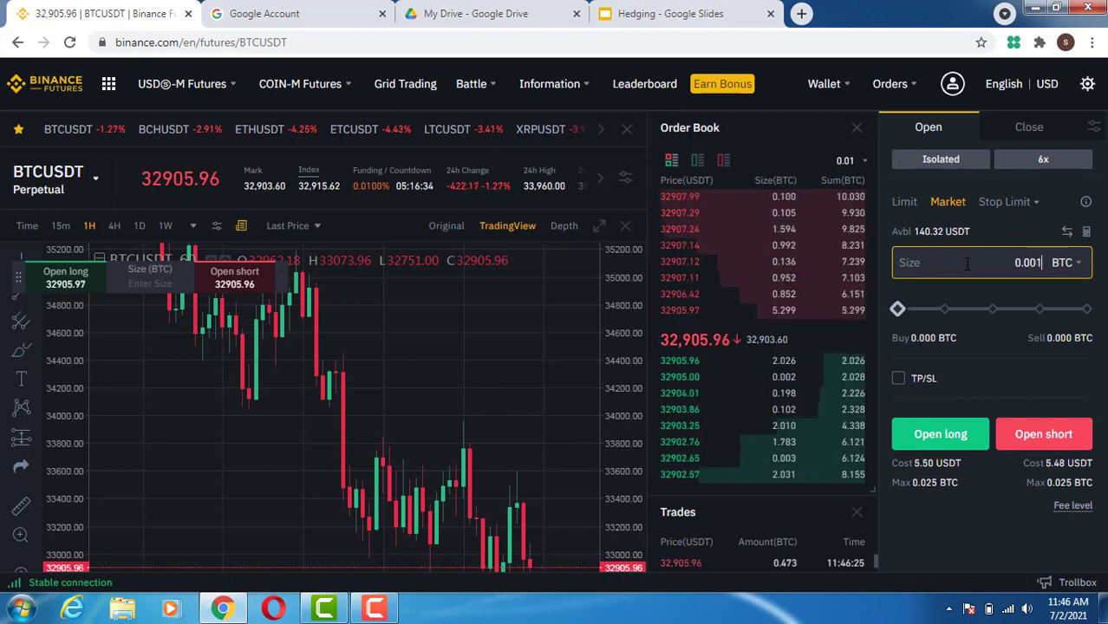
{"action": "left_click", "coordinate": [954, 440]}
{"action": "scroll", "coordinate": [954, 440], "scroll_direction": "down", "scroll_amount": 3}
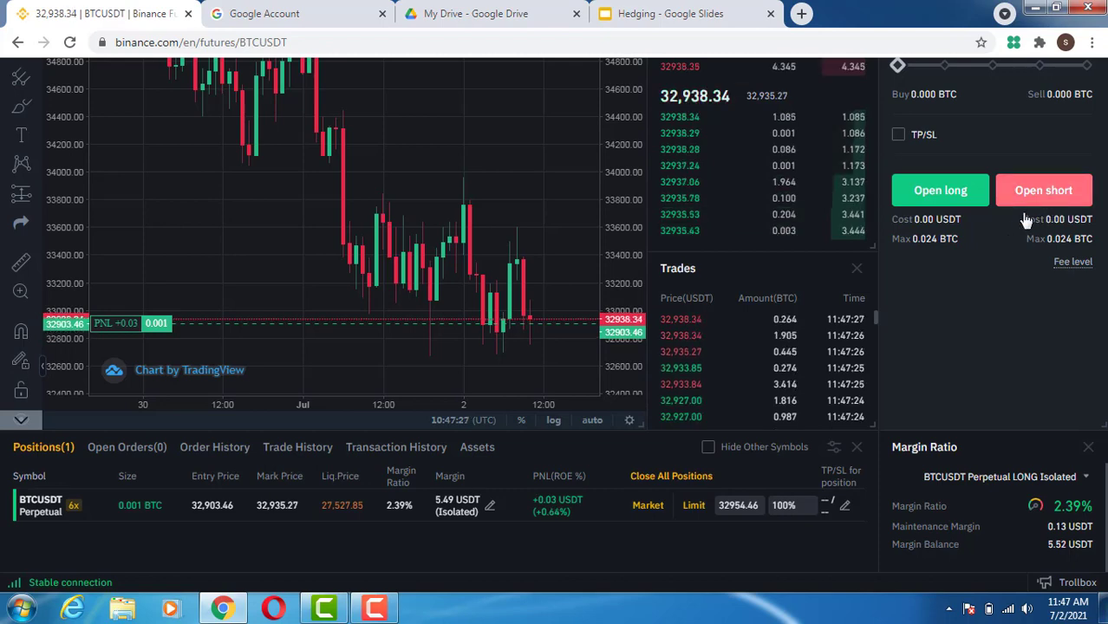
Step: Examine the open BTCUSDT long on the chart and in the positions list, alongside the order form for opening positions
{"action": "scroll", "coordinate": [953, 275], "scroll_direction": "up", "scroll_amount": 3}
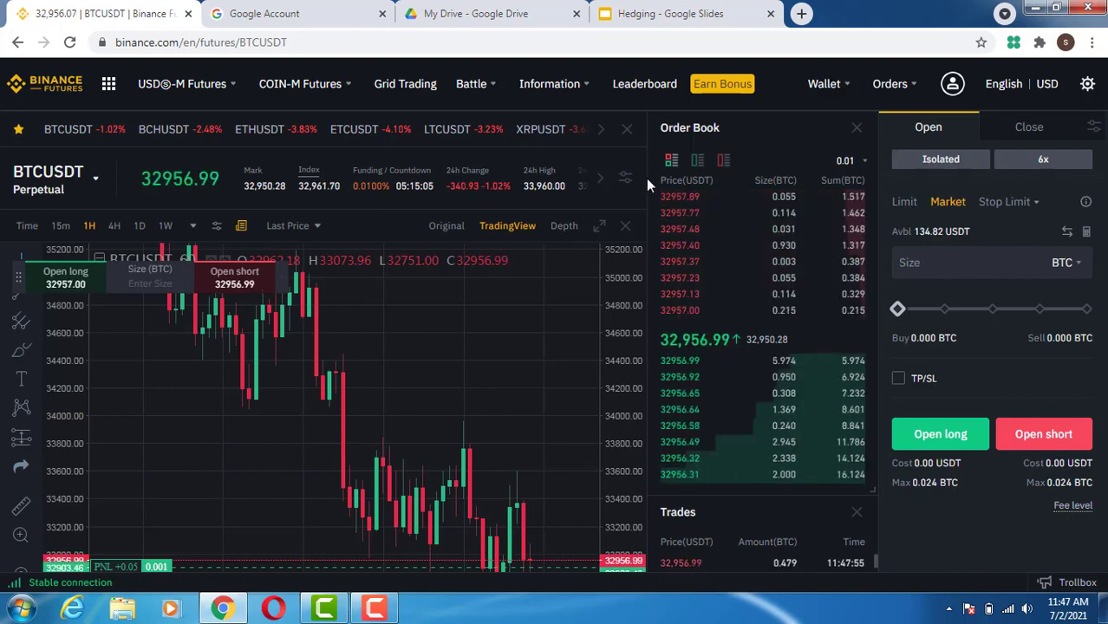
{"action": "scroll", "coordinate": [646, 177], "scroll_direction": "down", "scroll_amount": 2}
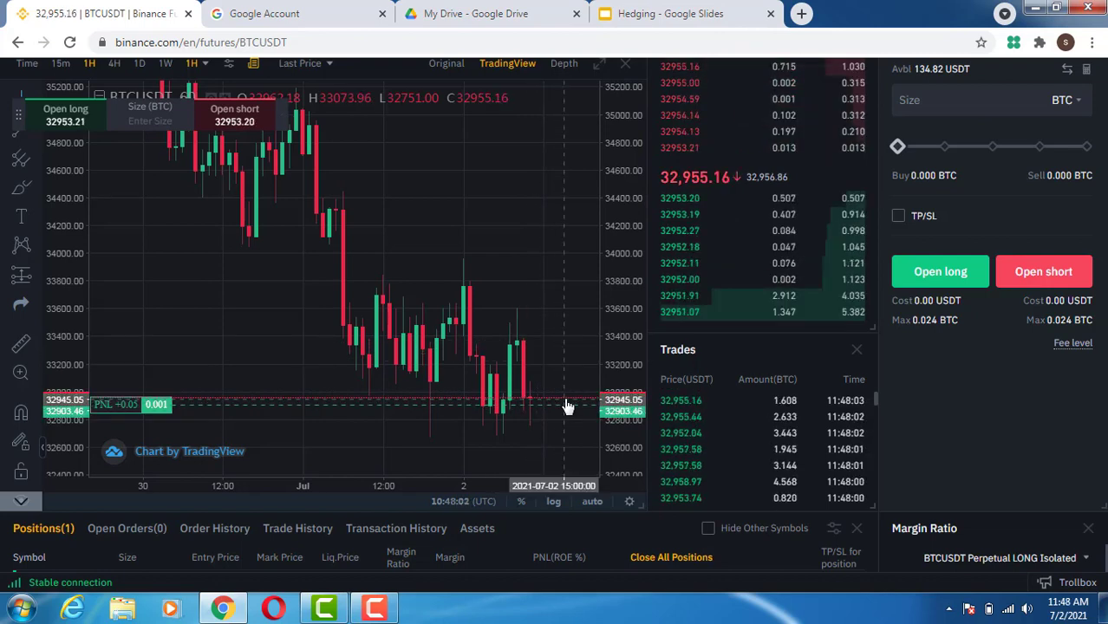
{"action": "scroll", "coordinate": [907, 190], "scroll_direction": "up", "scroll_amount": 3}
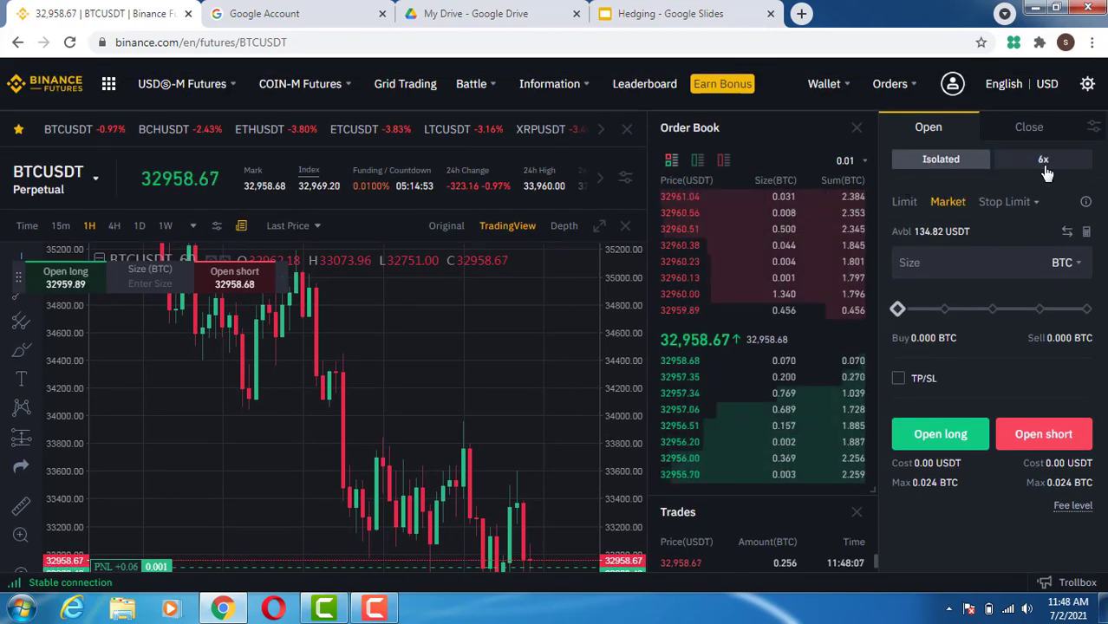
{"action": "left_click", "coordinate": [942, 263]}
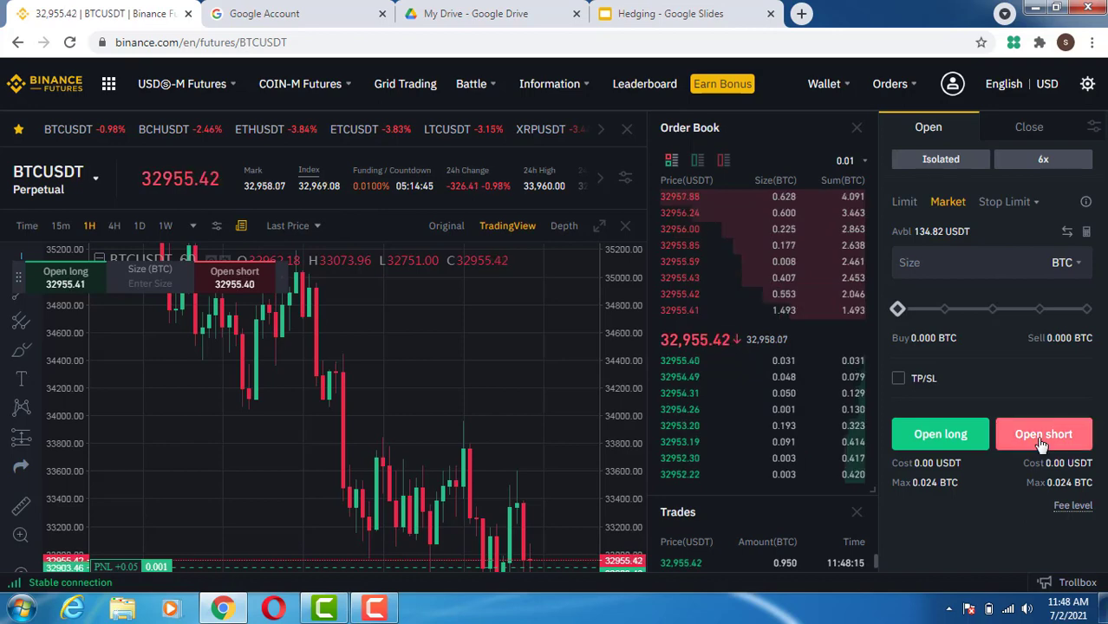
{"action": "mouse_move", "coordinate": [41, 182]}
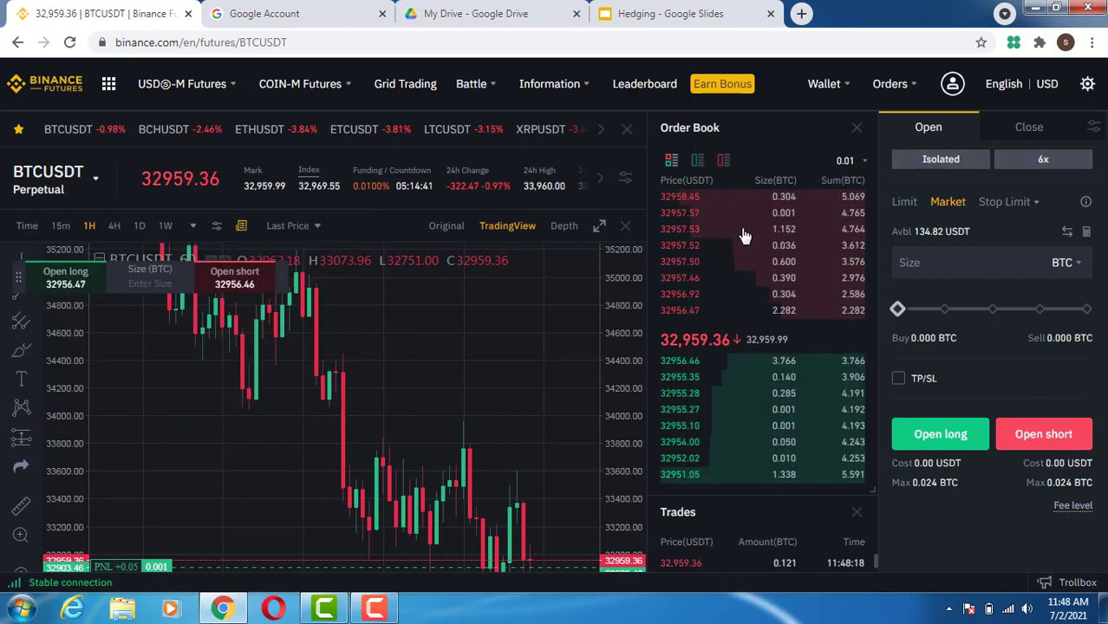
{"action": "scroll", "coordinate": [898, 286], "scroll_direction": "down", "scroll_amount": 2}
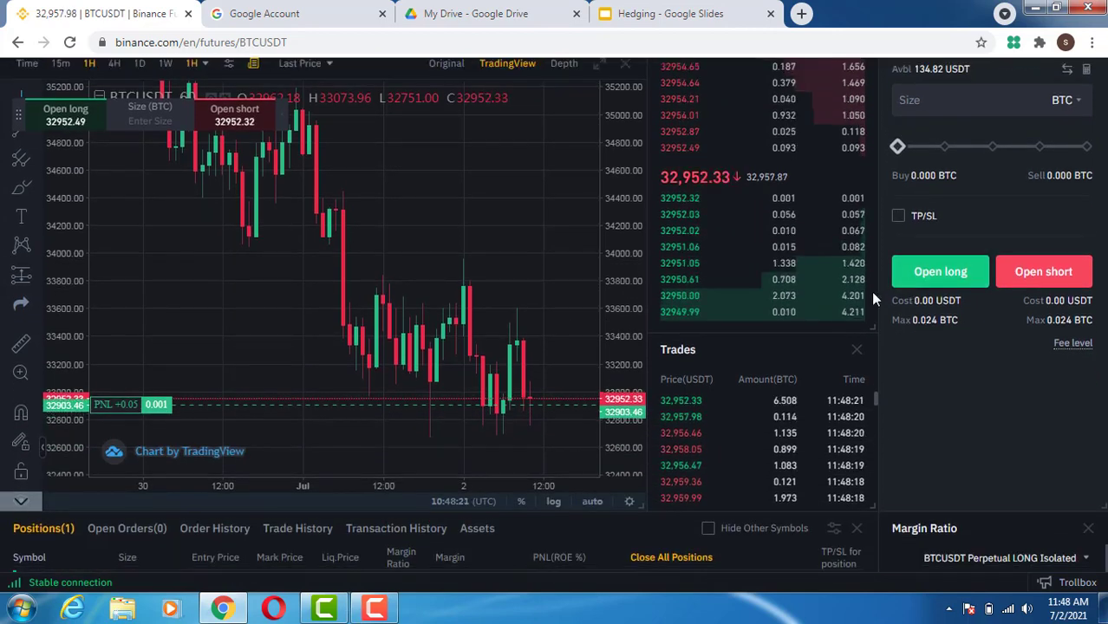
{"action": "scroll", "coordinate": [883, 257], "scroll_direction": "up", "scroll_amount": 1}
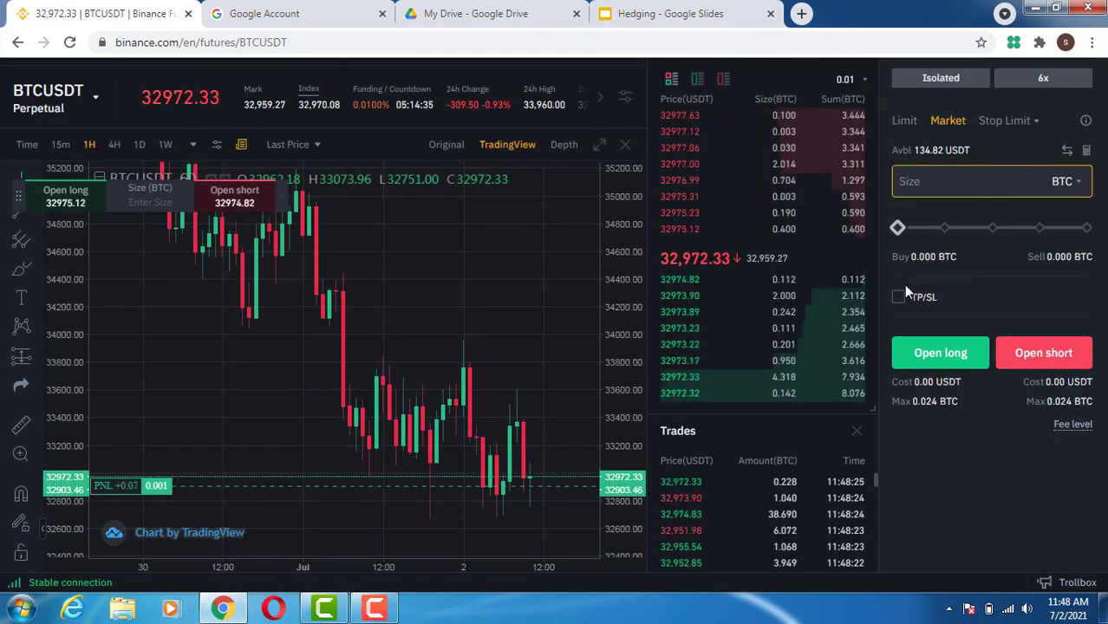
{"action": "scroll", "coordinate": [858, 338], "scroll_direction": "down", "scroll_amount": 2}
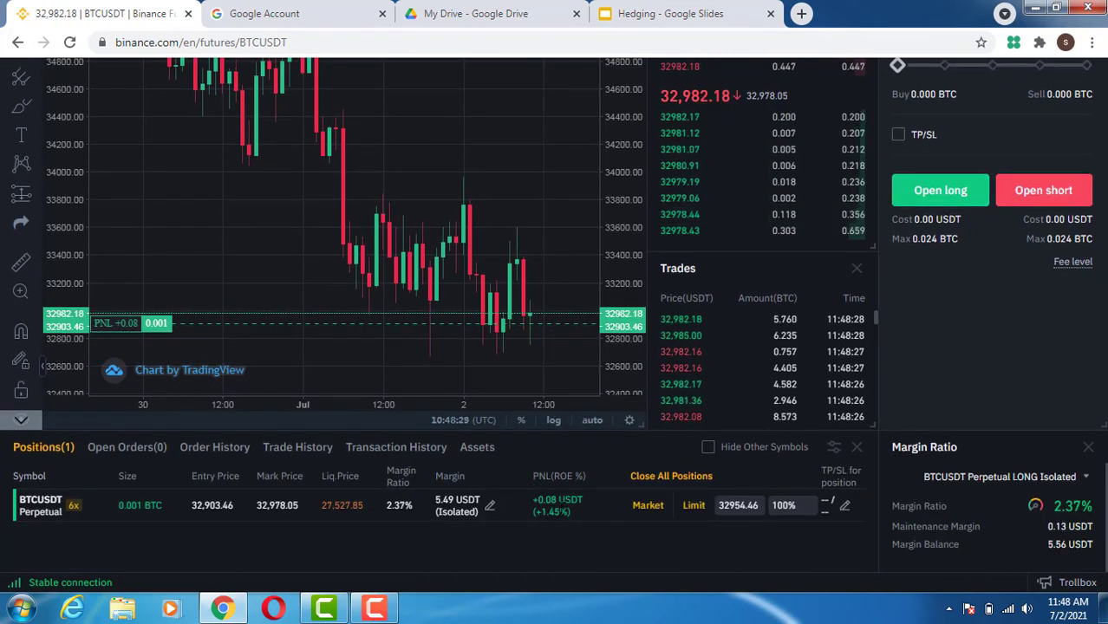
{"action": "scroll", "coordinate": [765, 268], "scroll_direction": "up", "scroll_amount": 2}
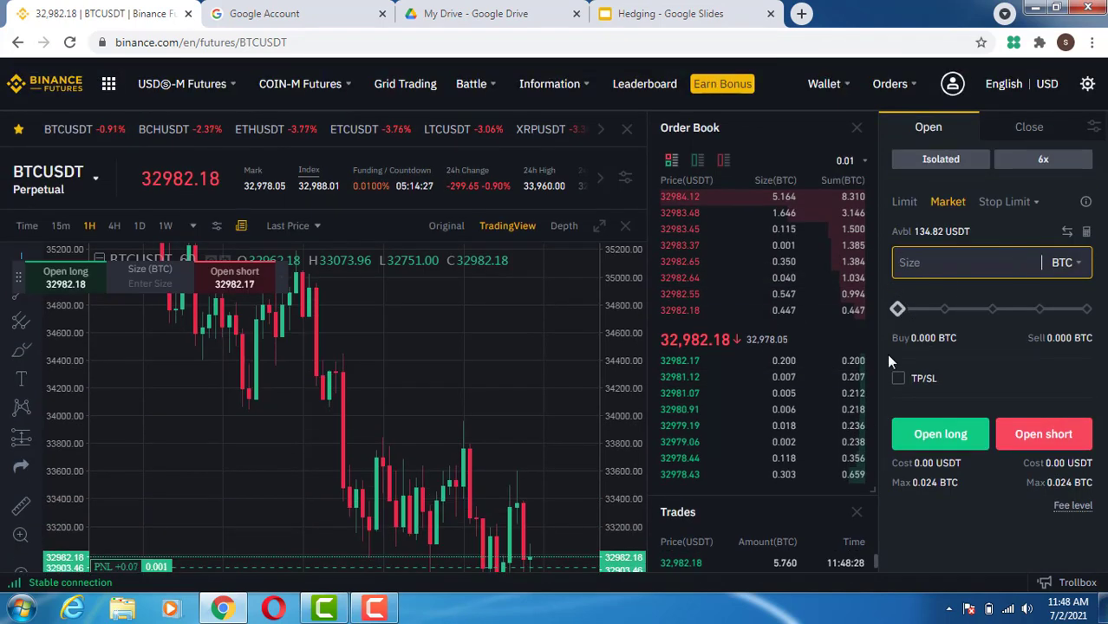
{"action": "scroll", "coordinate": [884, 360], "scroll_direction": "down", "scroll_amount": 2}
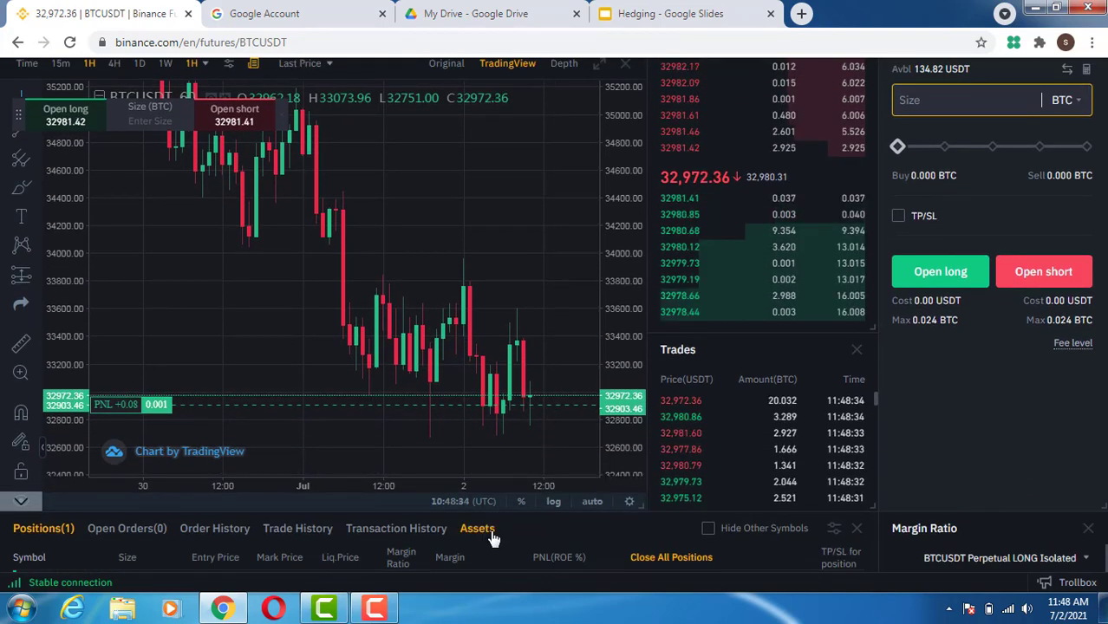
{"action": "scroll", "coordinate": [491, 533], "scroll_direction": "down", "scroll_amount": 2}
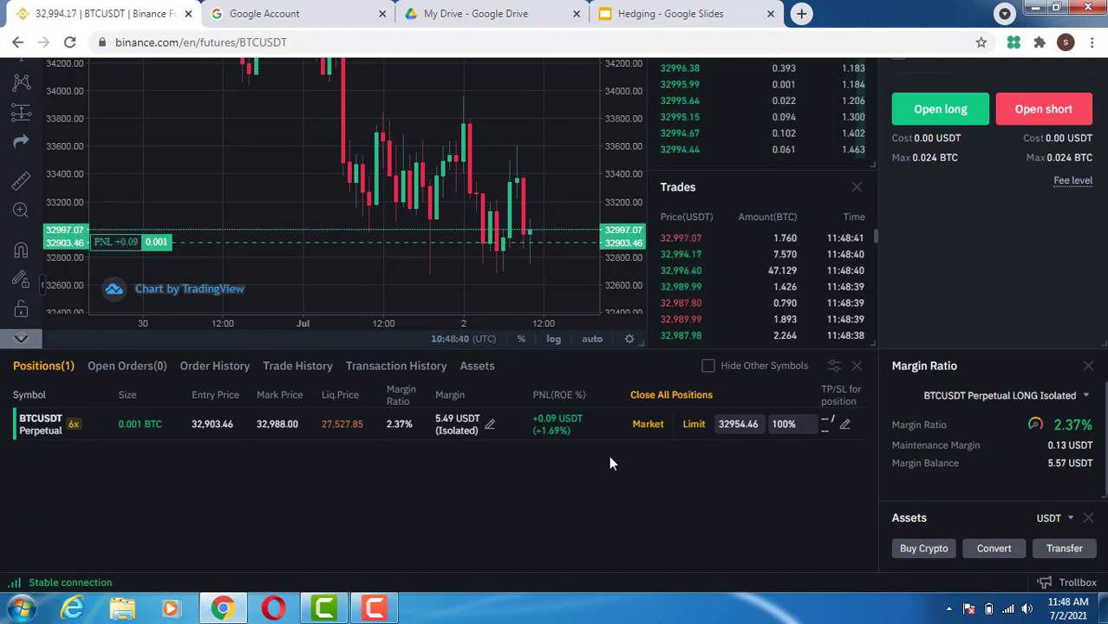
Step: Open a short position of 0.001 BTC on BTCUSDT with a market order alongside the open long
{"action": "scroll", "coordinate": [994, 261], "scroll_direction": "up", "scroll_amount": 4}
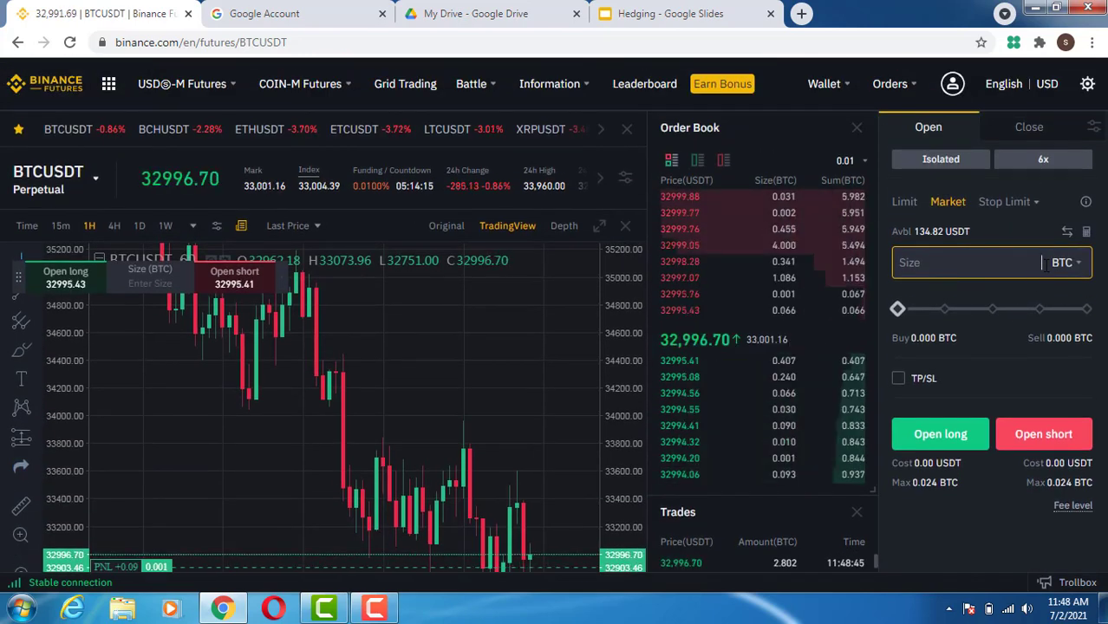
{"action": "type", "text": "0.00"}
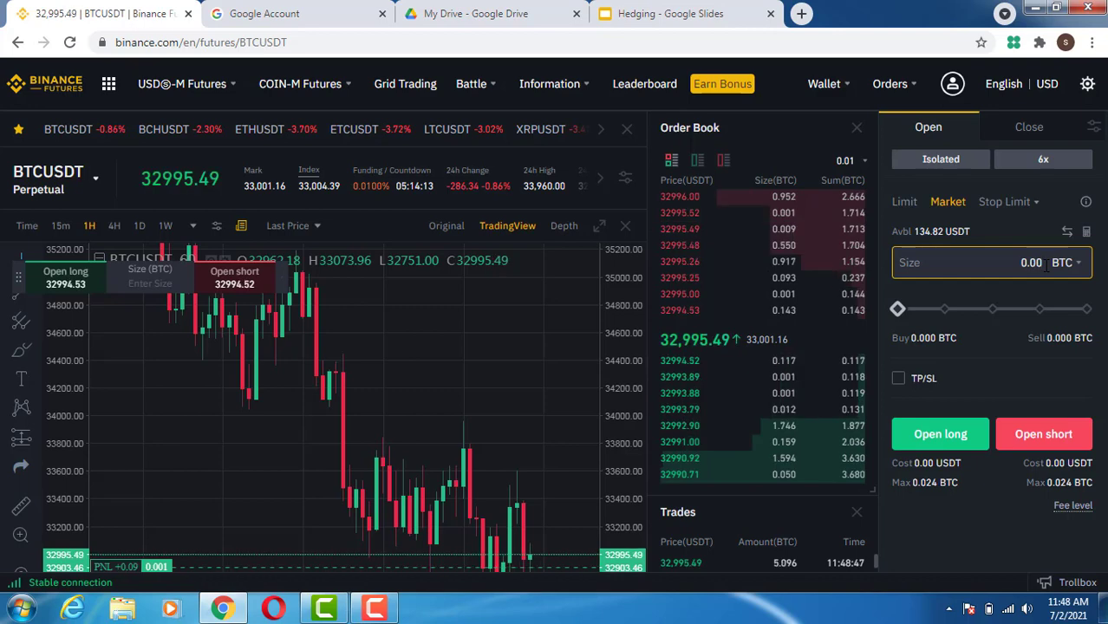
{"action": "type", "text": "1"}
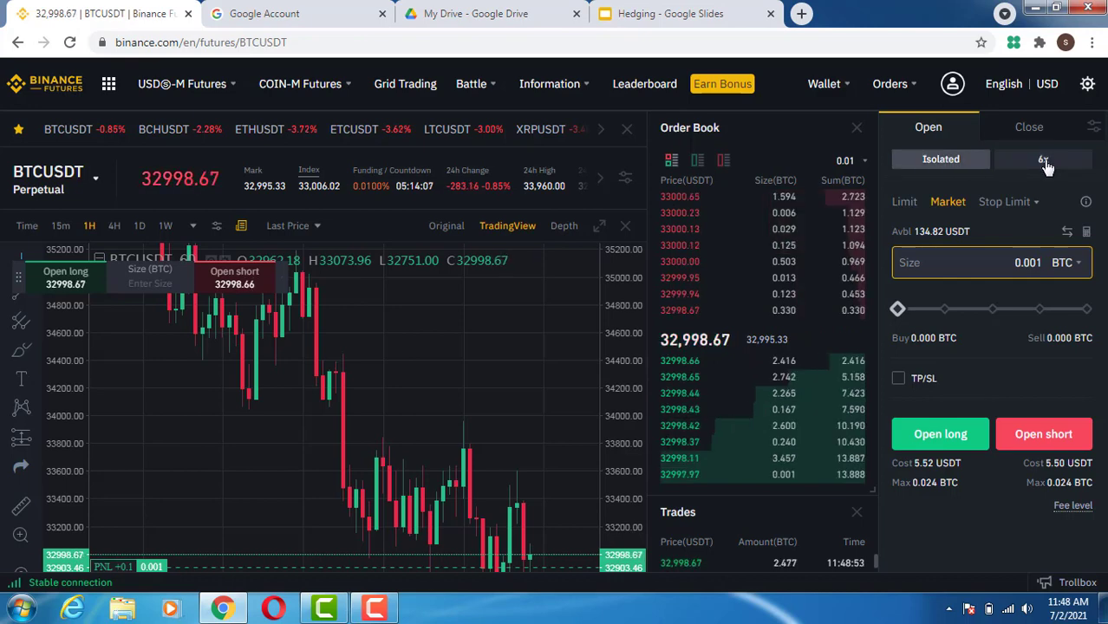
{"action": "left_click", "coordinate": [1054, 442]}
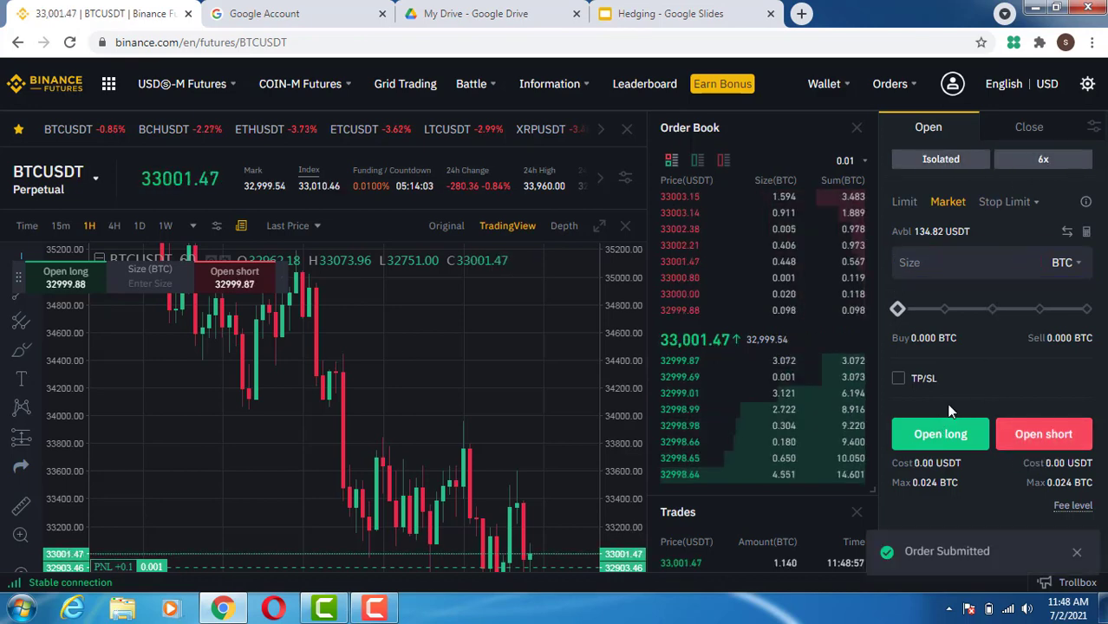
Step: Close both BTCUSDT positions at market price, first the long and then the short
{"action": "scroll", "coordinate": [966, 400], "scroll_direction": "down", "scroll_amount": 5}
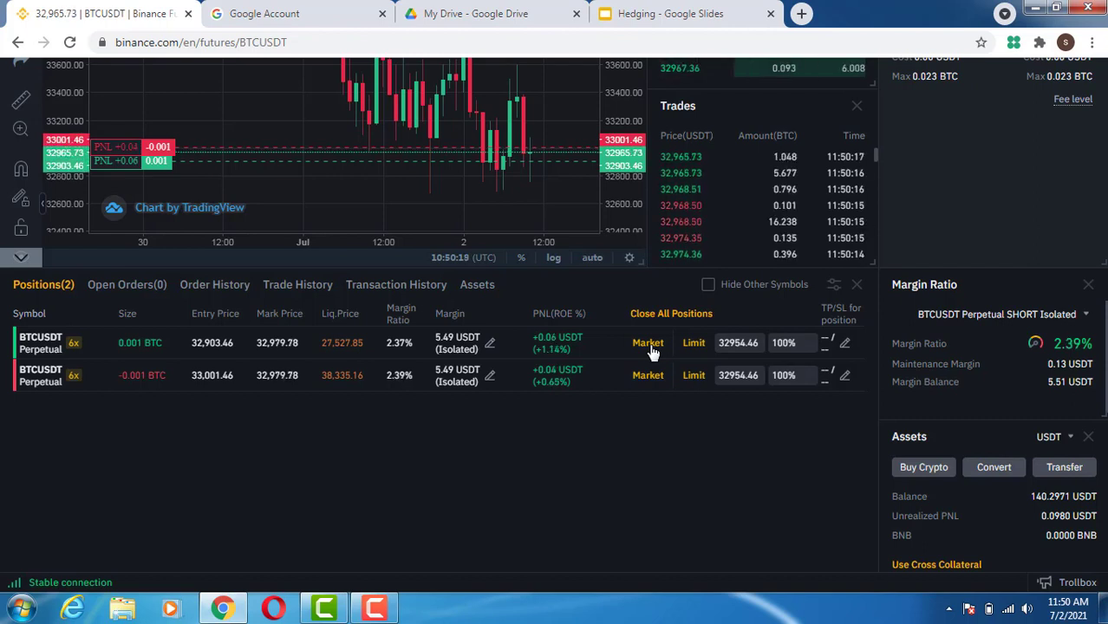
{"action": "left_click", "coordinate": [650, 347]}
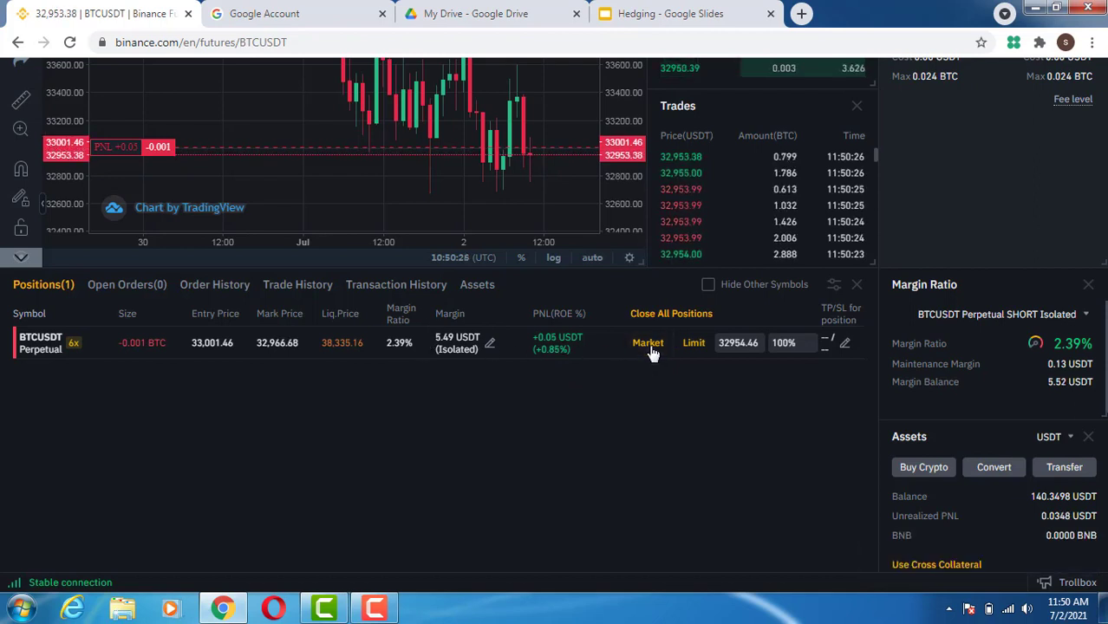
{"action": "left_click", "coordinate": [648, 343]}
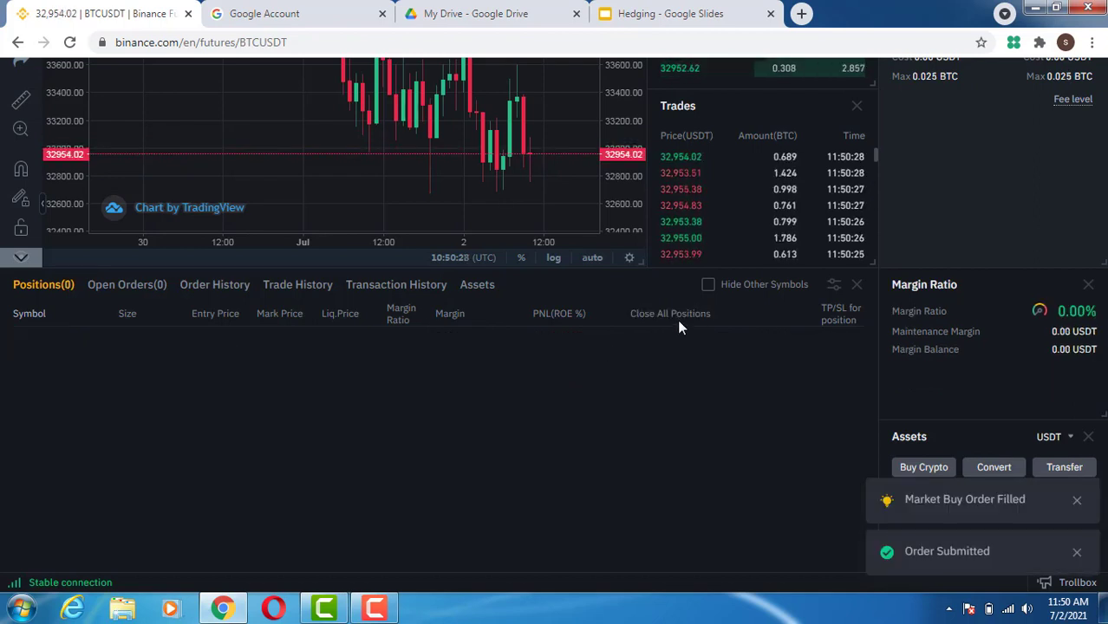
{"action": "mouse_move", "coordinate": [659, 313]}
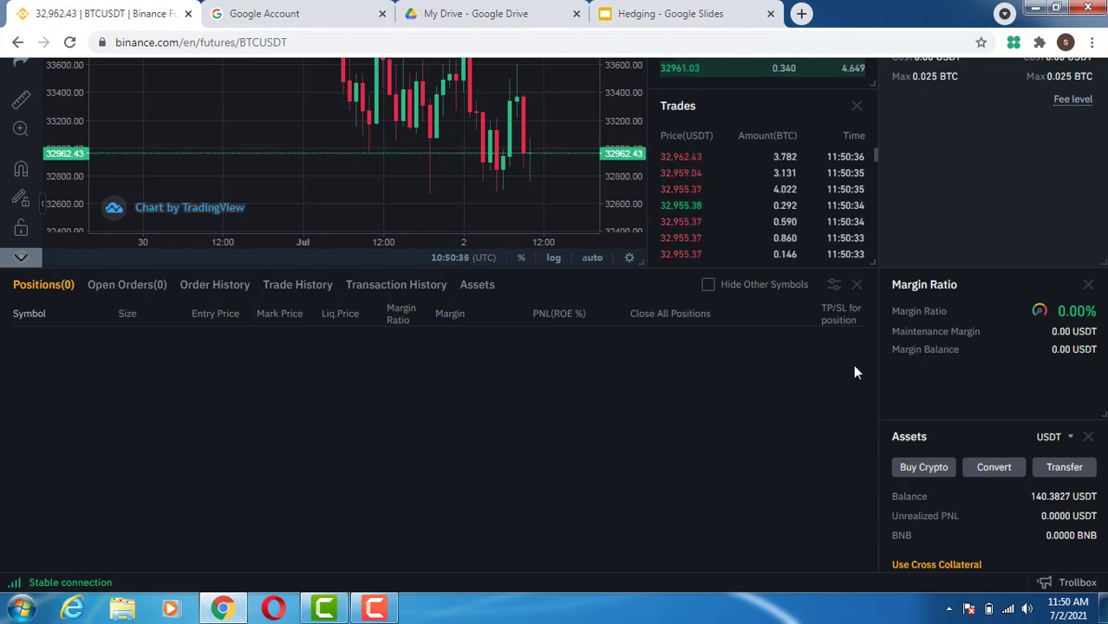
Step: Switch to the Hedging presentation in Google Slides to view the slide on hedging's importance, then return to Binance Futures
{"action": "scroll", "coordinate": [852, 365], "scroll_direction": "up", "scroll_amount": 4}
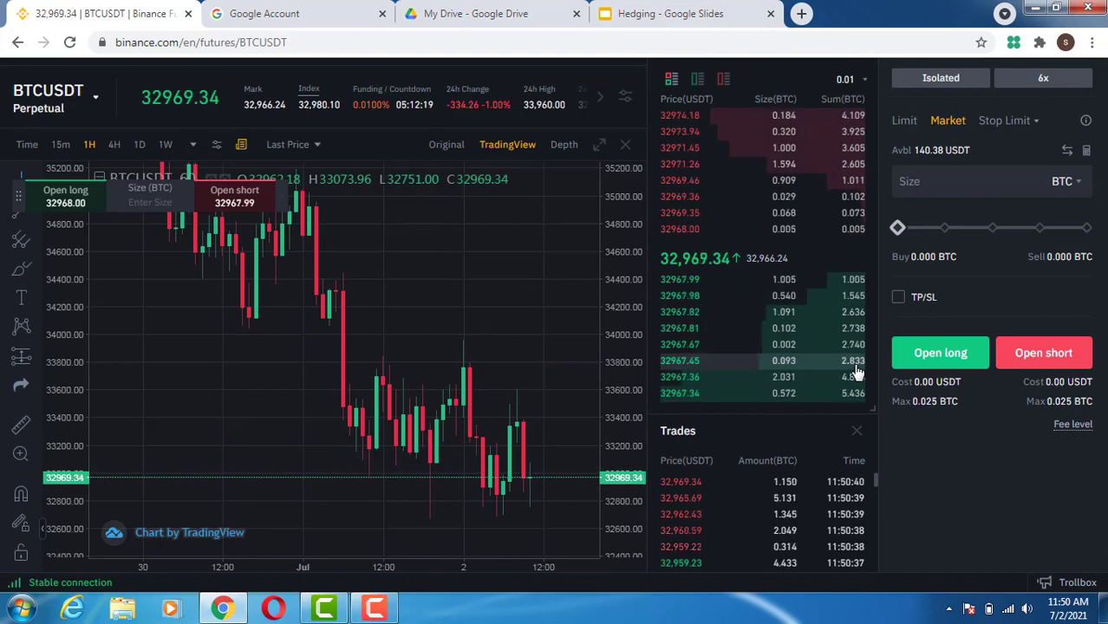
{"action": "key", "text": "ctrl+4"}
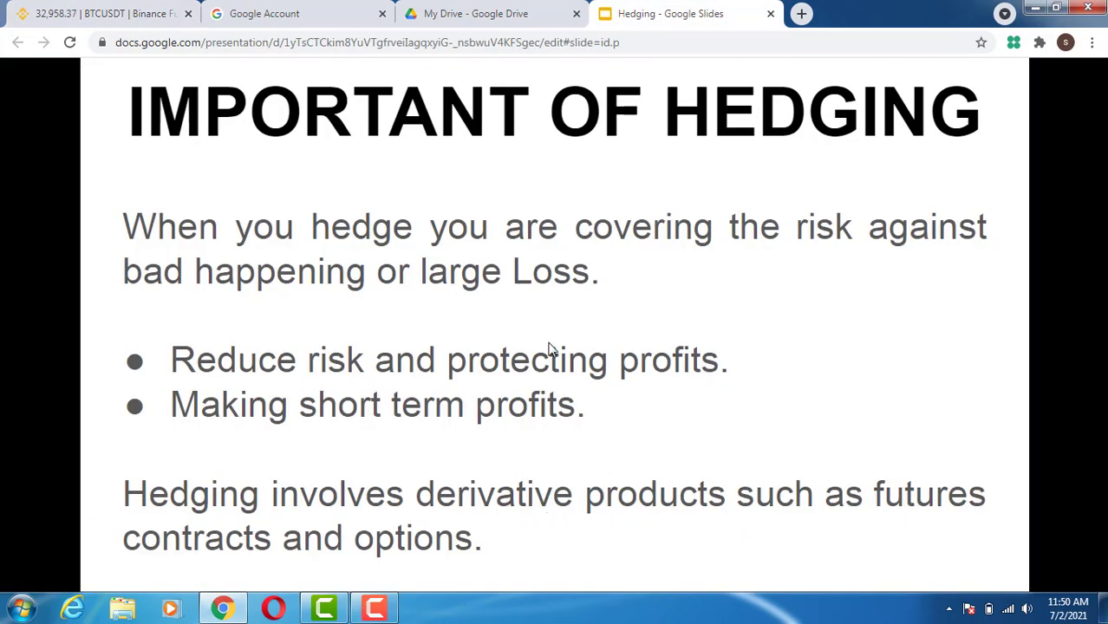
{"action": "key", "text": "ctrl+1"}
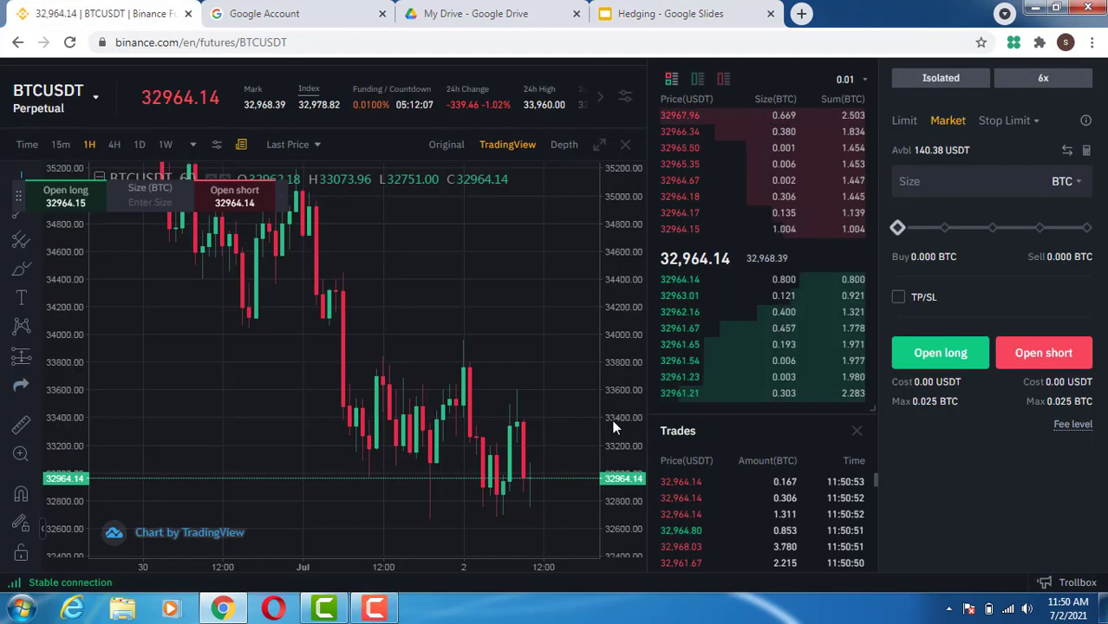